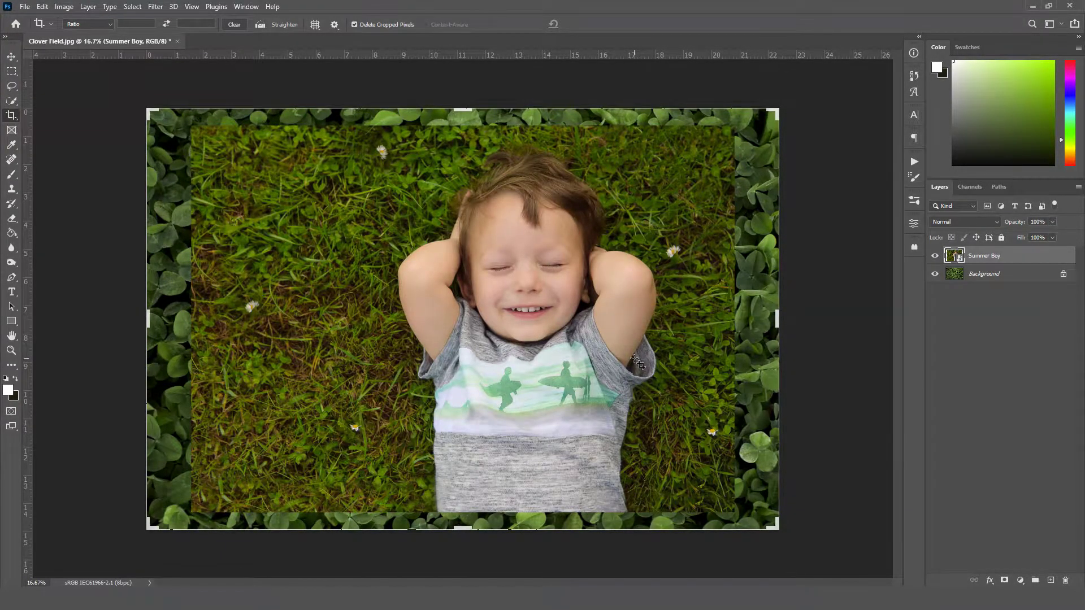
Step: Select the whole boy, including his arms, shirt and hair, on the Summer Boy layer with the Quick Selection tool
left_click(12, 104)
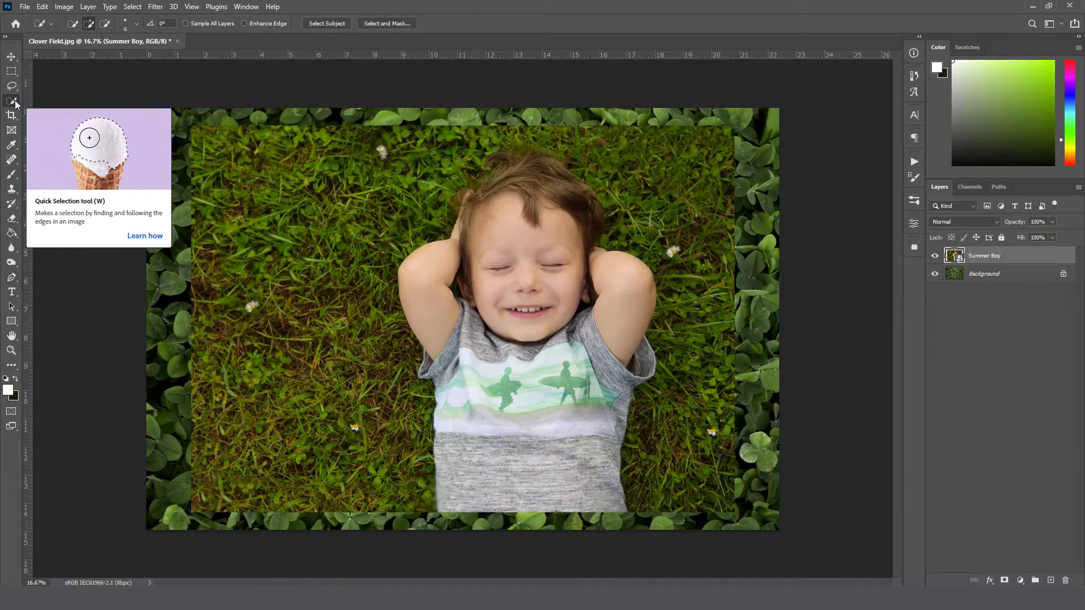
right_click(16, 104)
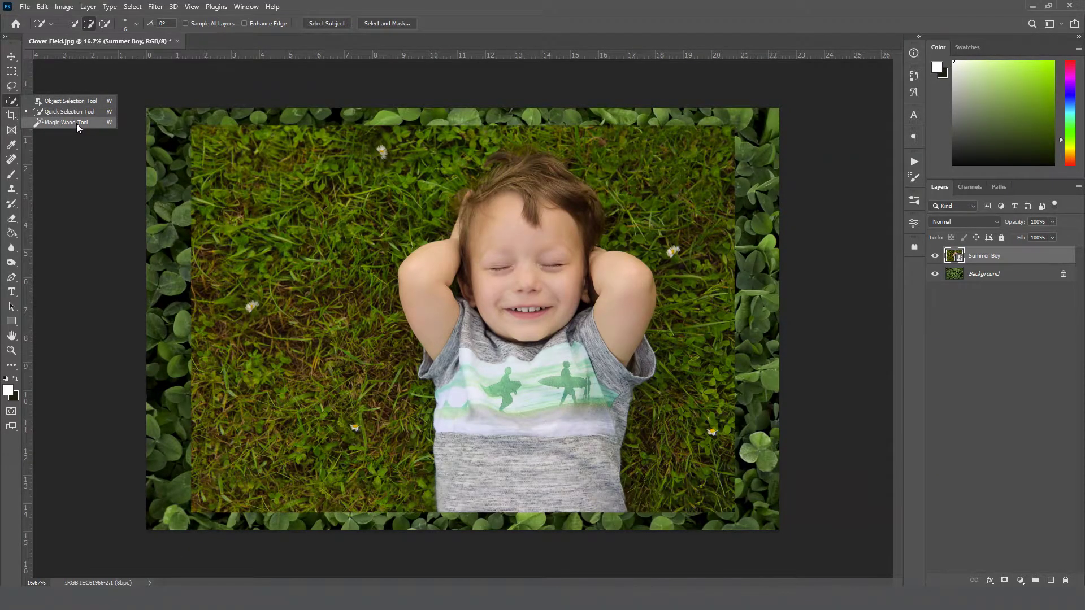
left_click(49, 113)
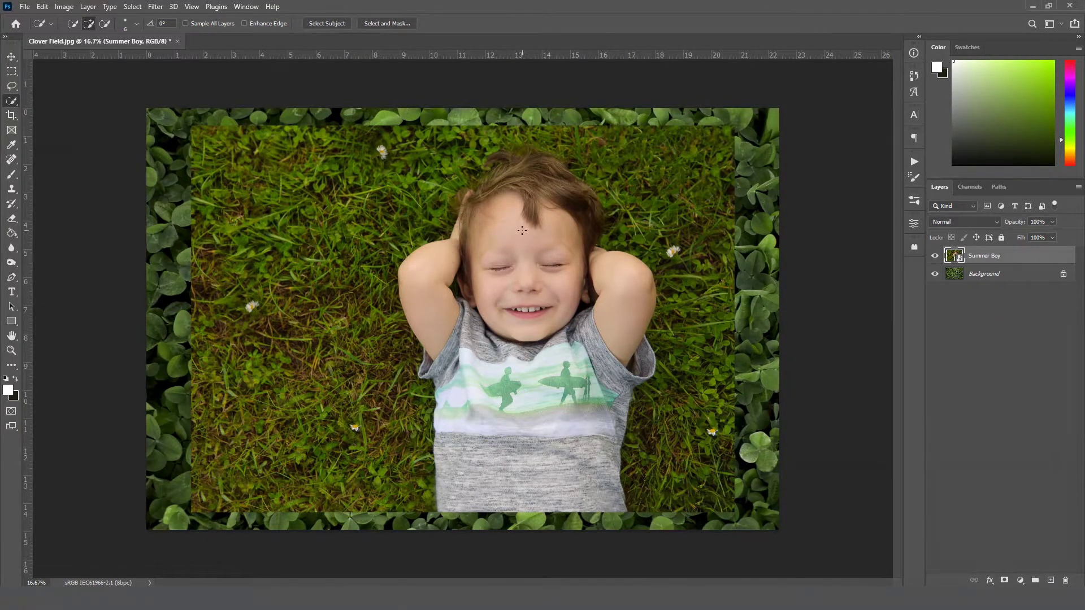
left_click_drag(531, 190, 526, 250)
left_click_drag(537, 349, 524, 492)
mouse_move(600, 411)
left_mouse_down()
mouse_move(624, 382)
mouse_move(630, 304)
mouse_move(601, 288)
mouse_move(564, 198)
mouse_move(537, 185)
left_mouse_up()
left_click_drag(455, 232, 444, 269)
left_click_drag(530, 164, 553, 174)
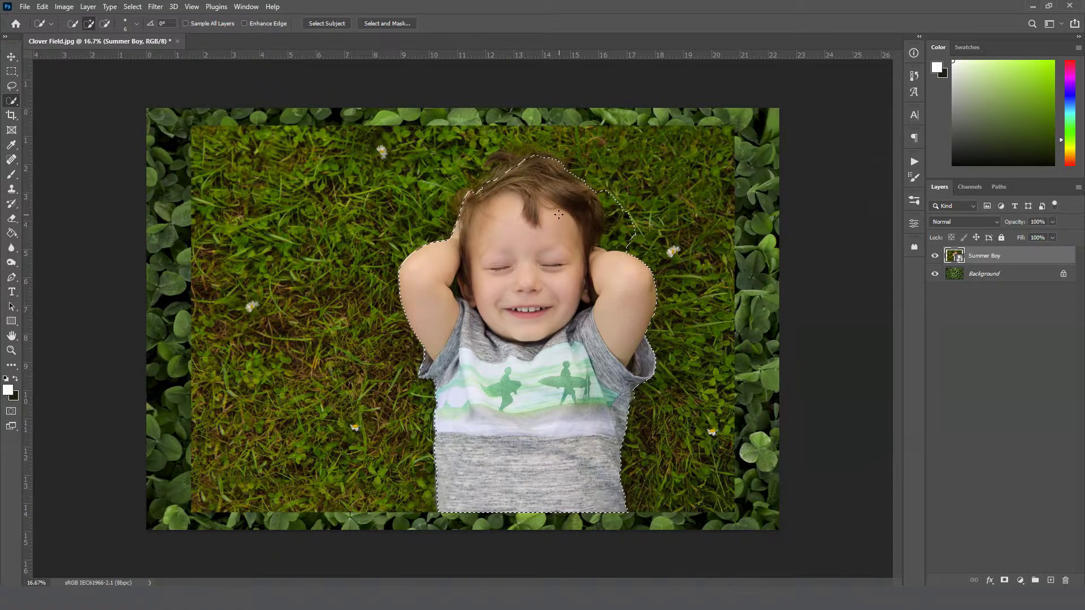
Step: Output the selection of the boy as a layer mask through Select and Mask
left_click(377, 25)
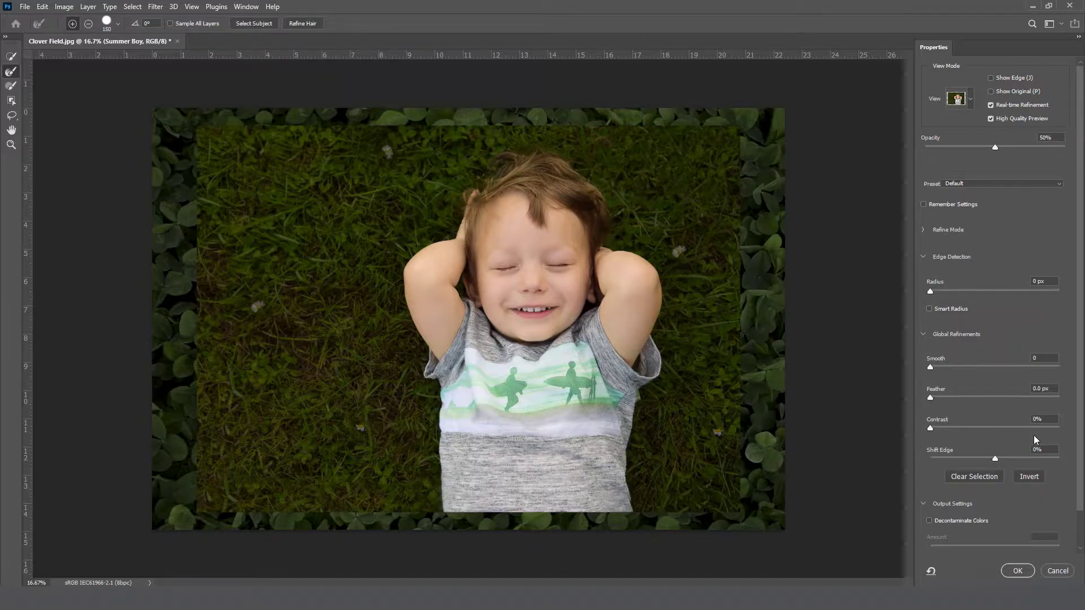
scroll(1081, 407, "down", 2)
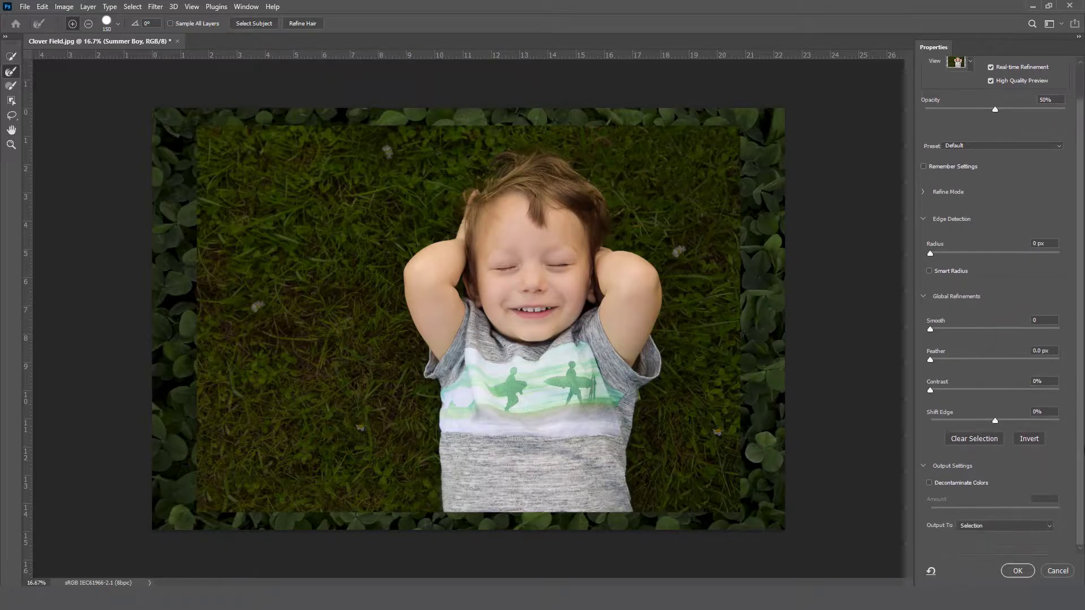
left_click(1008, 526)
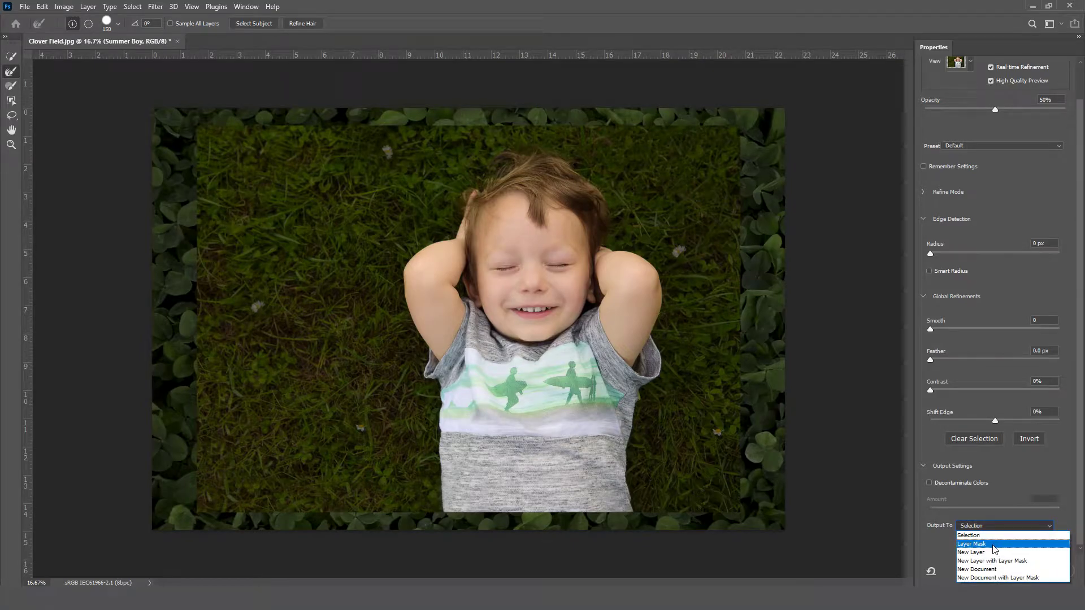
left_click(994, 545)
left_click(1018, 571)
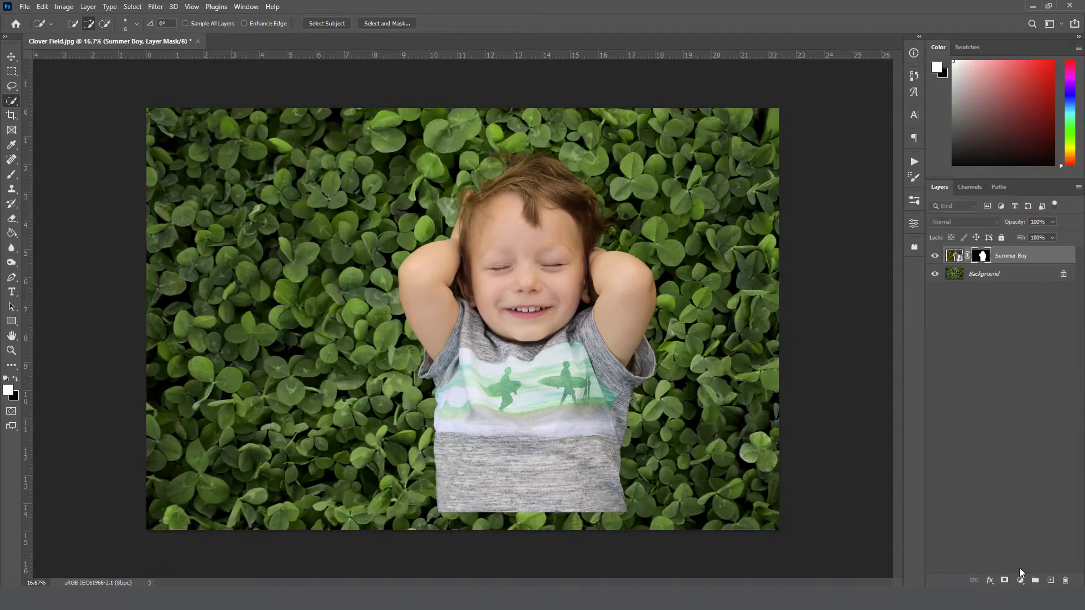
Step: Move the masked boy about 1.76 in left and 0.62 in down so his shirt meets the canvas's lower edge
left_click(11, 56)
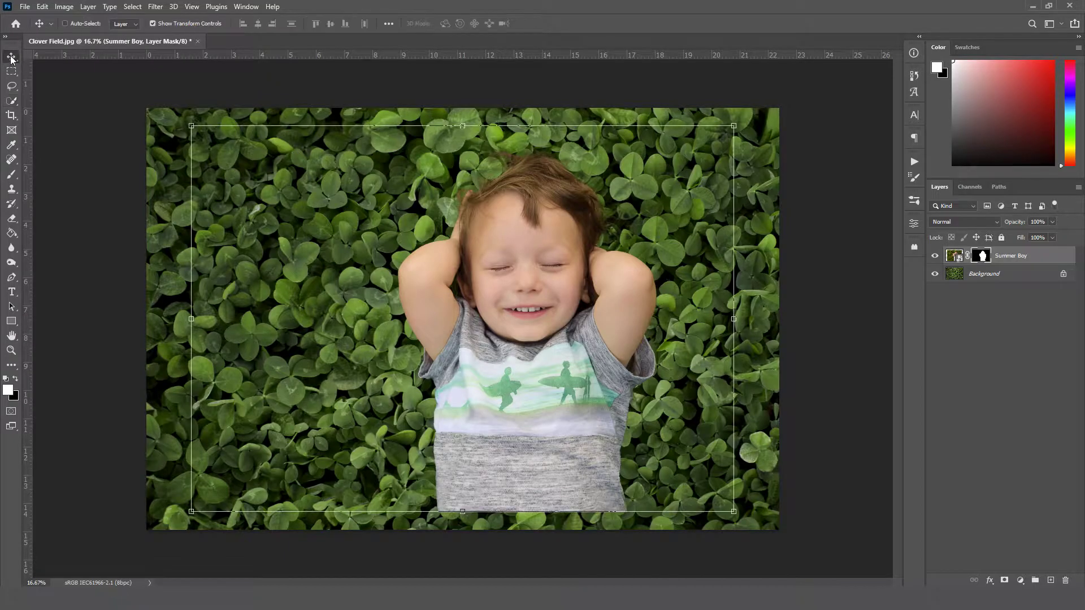
mouse_move(604, 374)
left_mouse_down()
mouse_move(541, 387)
mouse_move(548, 358)
mouse_move(563, 384)
mouse_move(552, 399)
mouse_move(550, 341)
mouse_move(565, 393)
mouse_move(561, 381)
left_mouse_up()
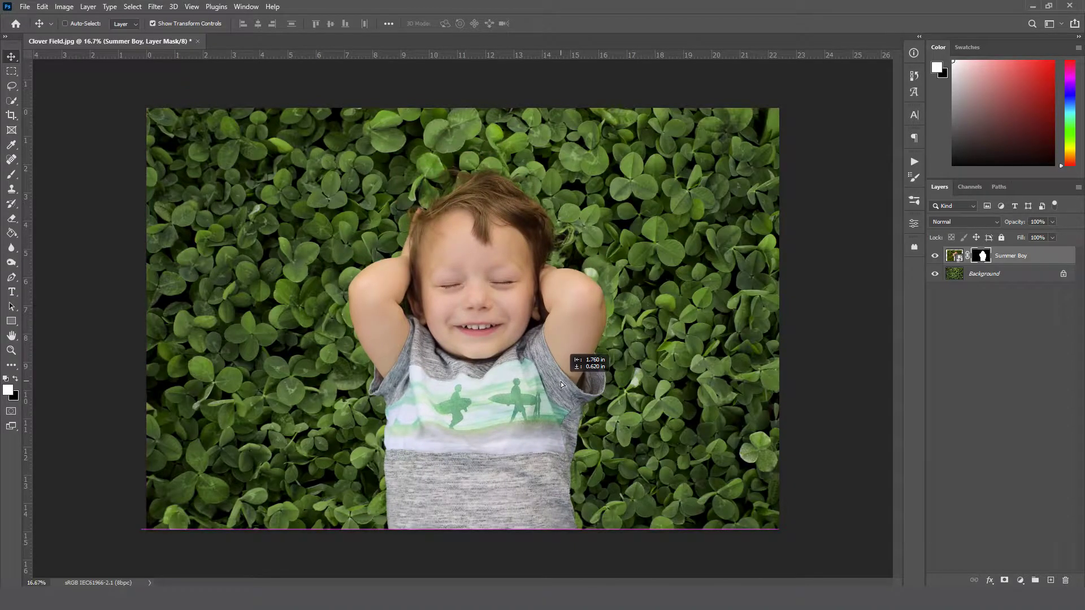
Step: Paint black on the boy's layer mask to remove the stray patches beside his hair, with the Background layer hidden while painting
key("b")
key("x")
key("ctrl+plus")
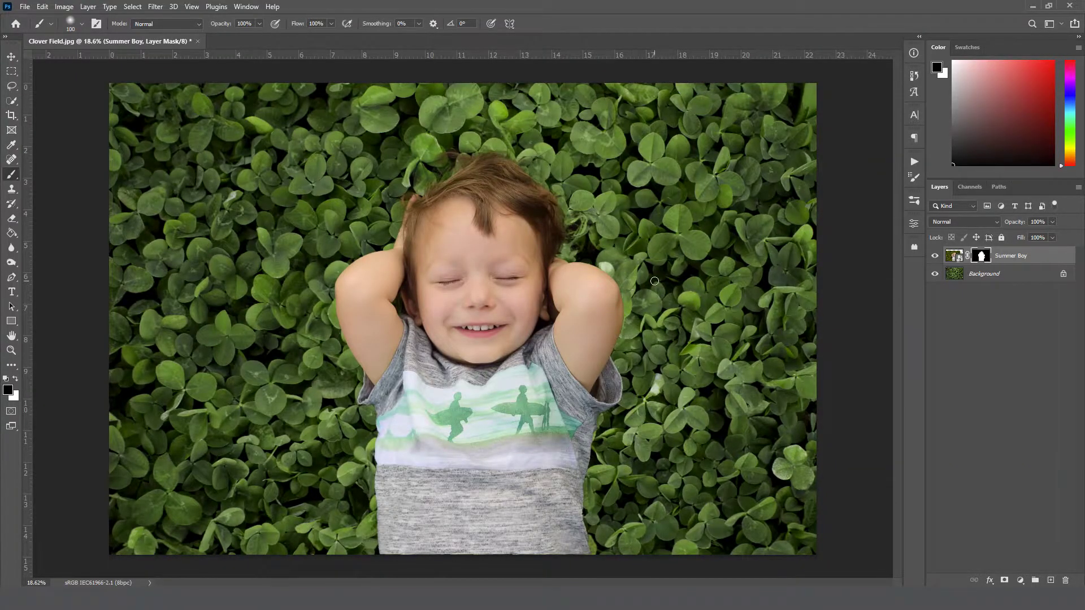
left_click(16, 379)
left_click(15, 378)
left_click(935, 273)
scroll(632, 243, "up", 3)
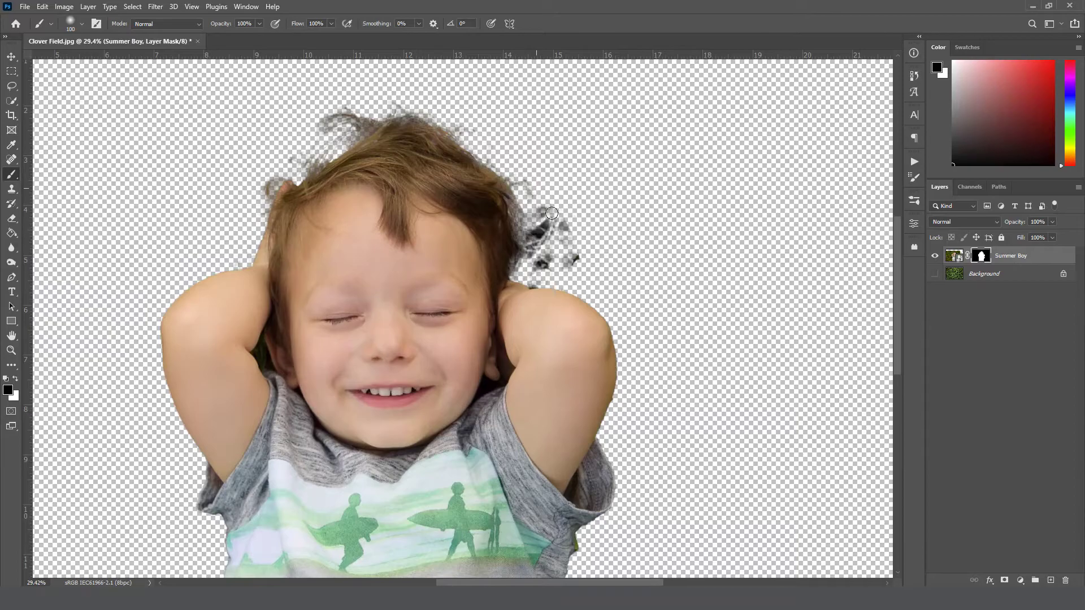
mouse_move(542, 214)
left_mouse_down()
mouse_move(554, 247)
mouse_move(540, 254)
mouse_move(544, 226)
mouse_move(570, 220)
mouse_move(570, 258)
mouse_move(563, 269)
mouse_move(536, 271)
left_mouse_up()
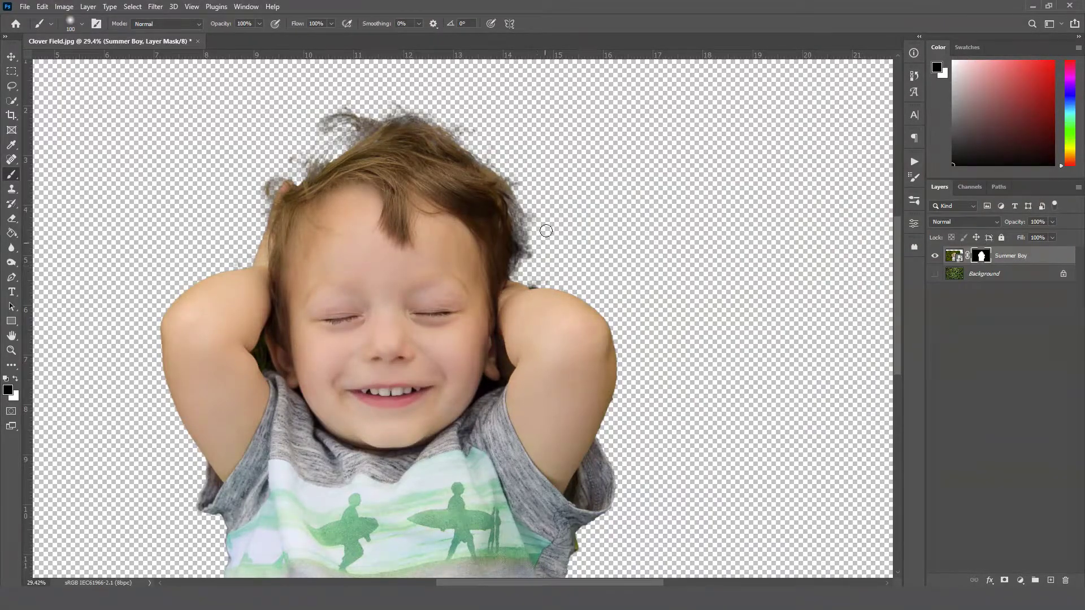
left_click(935, 275)
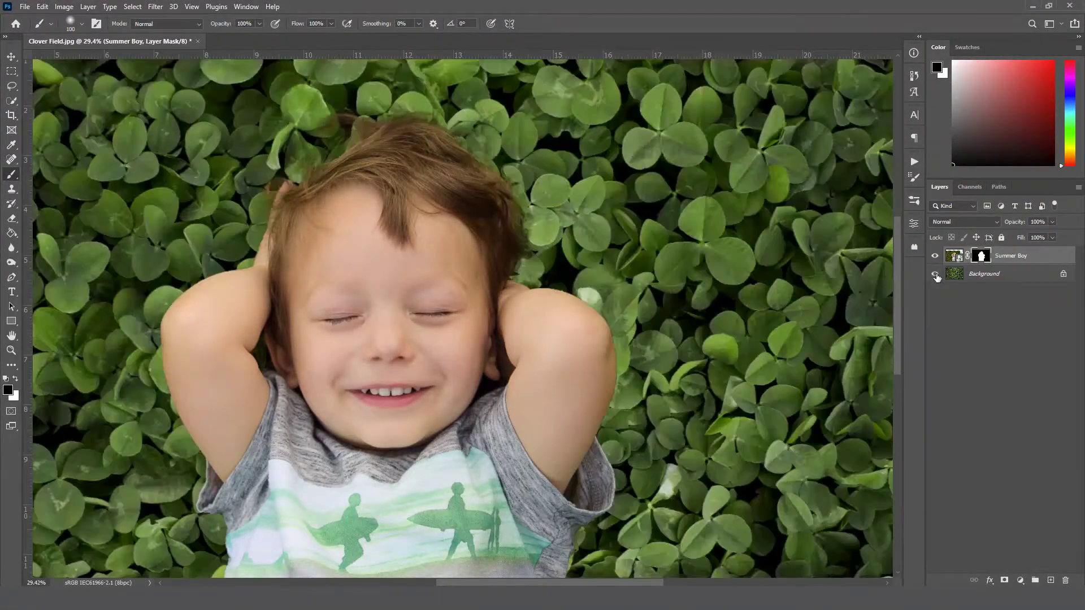
Step: Try smaller and larger sizes for the mask brush
scroll(528, 311, "up", 5)
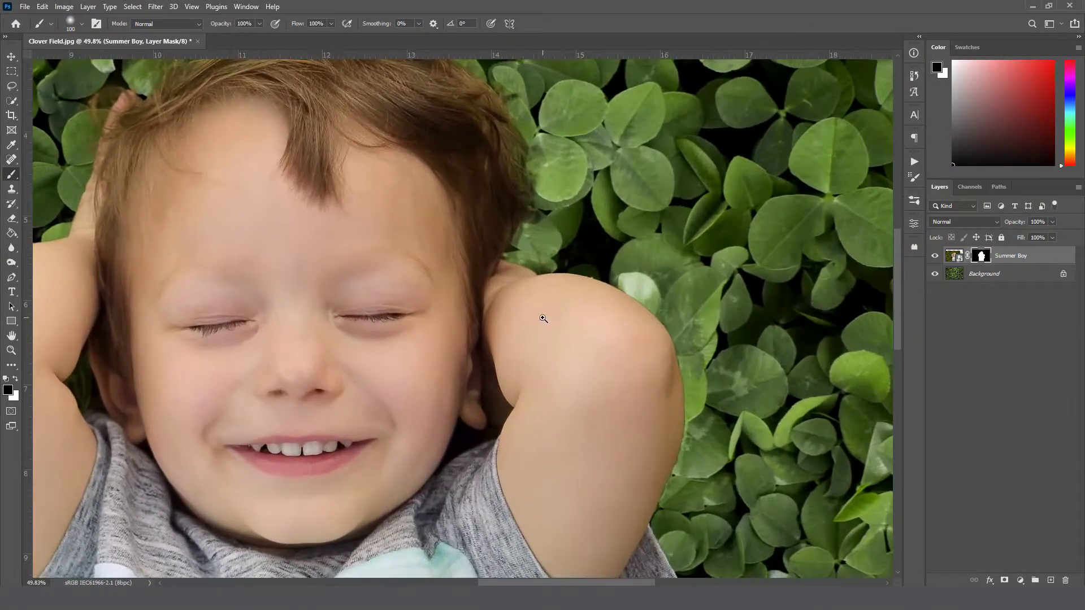
key("bracketleft")
key("bracketleft")
key("bracketleft")
key("bracketleft")
key("bracketleft")
key("bracketleft")
key("bracketleft")
key("bracketleft")
key("bracketright")
key("bracketright")
key("bracketright")
key("bracketright")
key("bracketright")
key("bracketright")
Step: Enlarge the mask brush interactively to about 434 px and shrink it back to 100 px
key("alt")
right_click(586, 209, "alt")
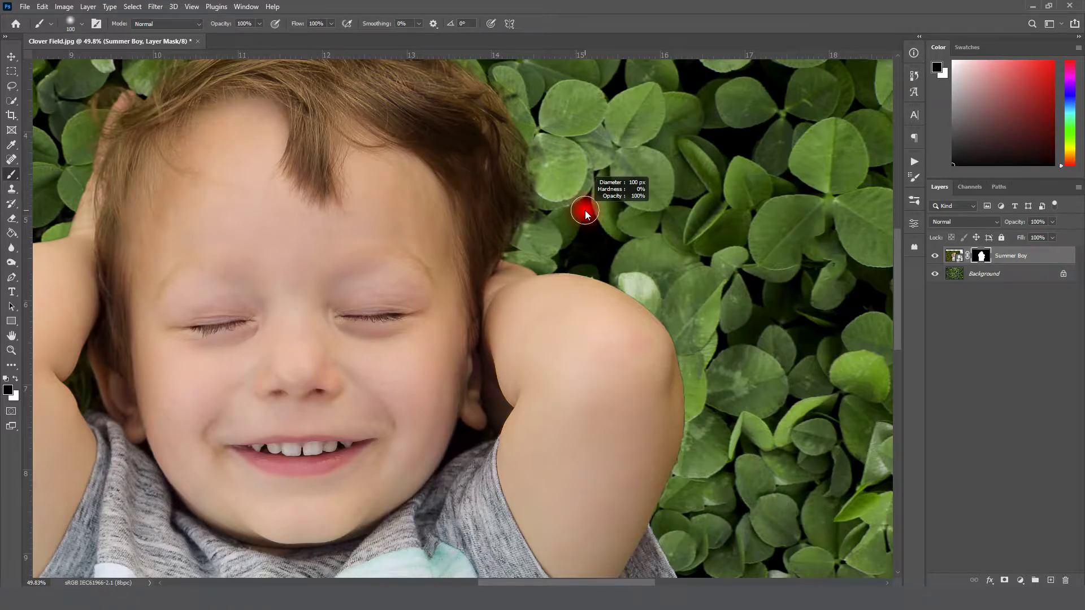
mouse_move(586, 212)
left_mouse_down()
mouse_move(659, 216)
mouse_move(555, 228)
mouse_move(630, 230)
mouse_move(570, 232)
mouse_move(607, 234)
mouse_move(599, 183)
left_mouse_up()
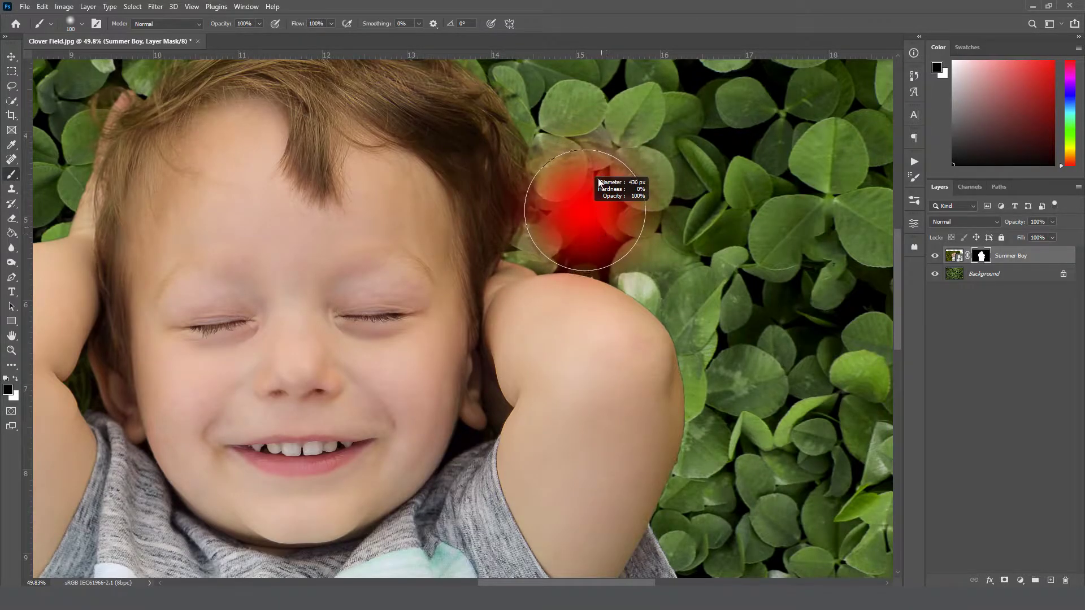
mouse_move(609, 101)
left_mouse_down()
mouse_move(615, 276)
mouse_move(596, 118)
mouse_move(611, 286)
left_mouse_up()
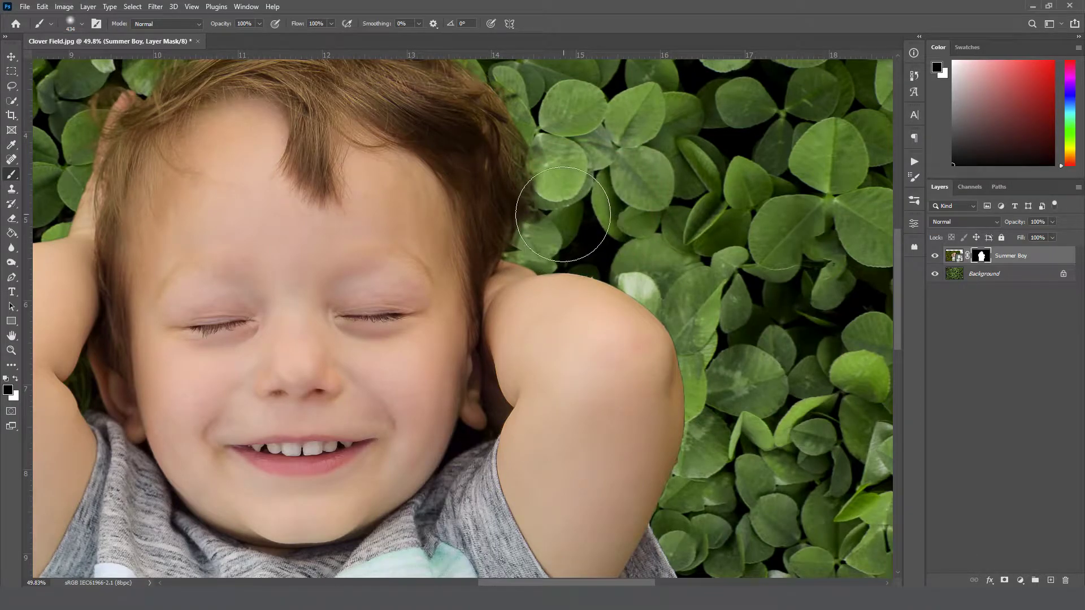
key("bracketleft")
key("bracketleft")
key("bracketleft")
key("bracketleft")
key("bracketleft")
key("bracketleft")
key("bracketleft")
key("bracketleft")
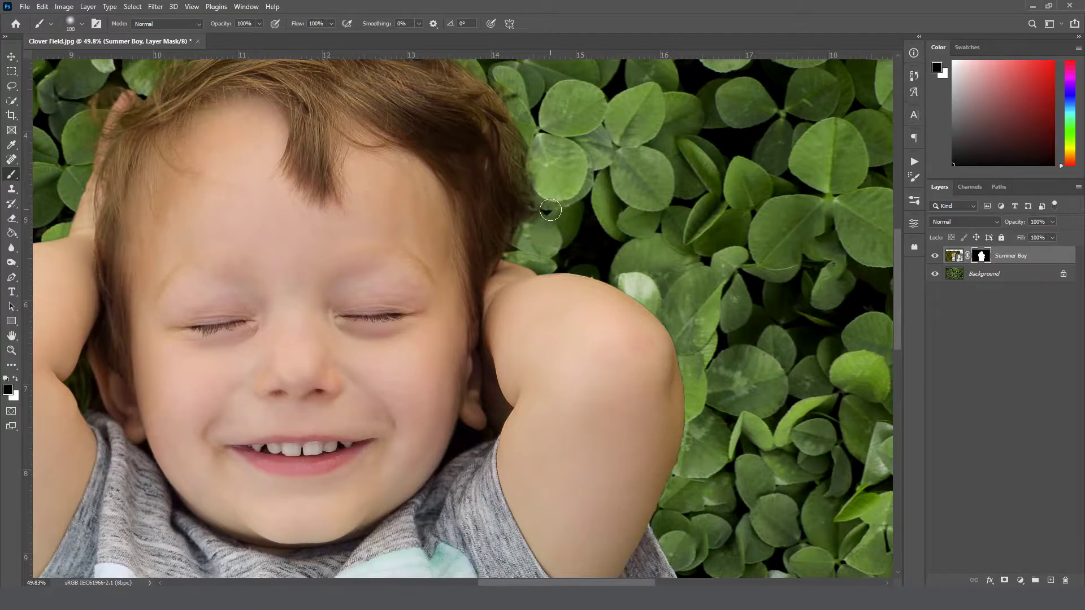
Step: Paint white on the boy's layer mask with a smaller brush to restore the wispy hair along the top of his head
mouse_move(505, 147)
left_mouse_down()
mouse_move(662, 363)
mouse_move(741, 357)
left_mouse_up()
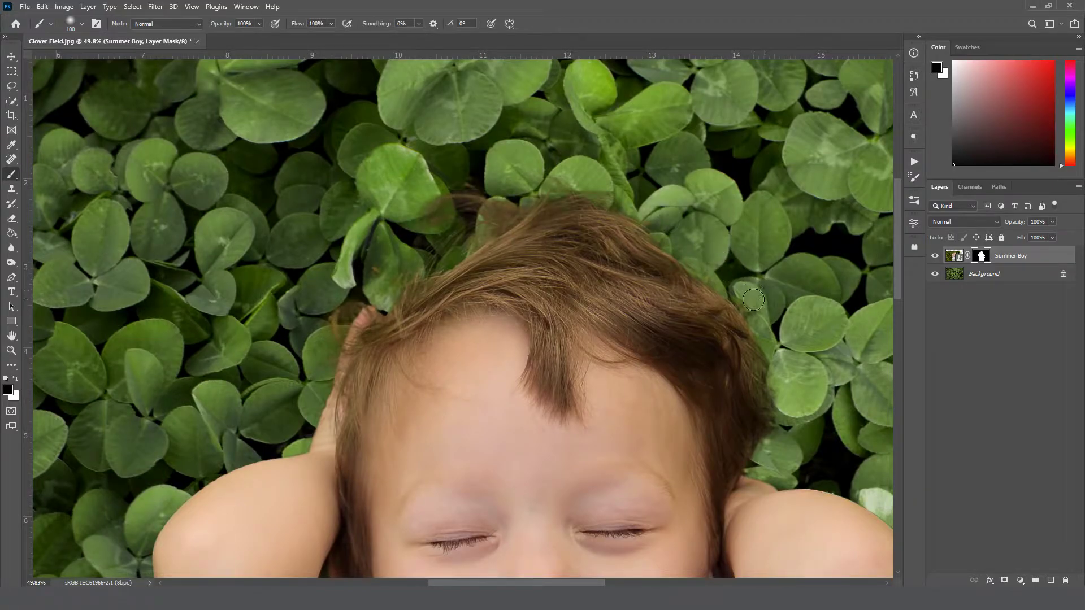
key("x")
key("bracketleft")
key("bracketleft")
key("bracketleft")
key("bracketleft")
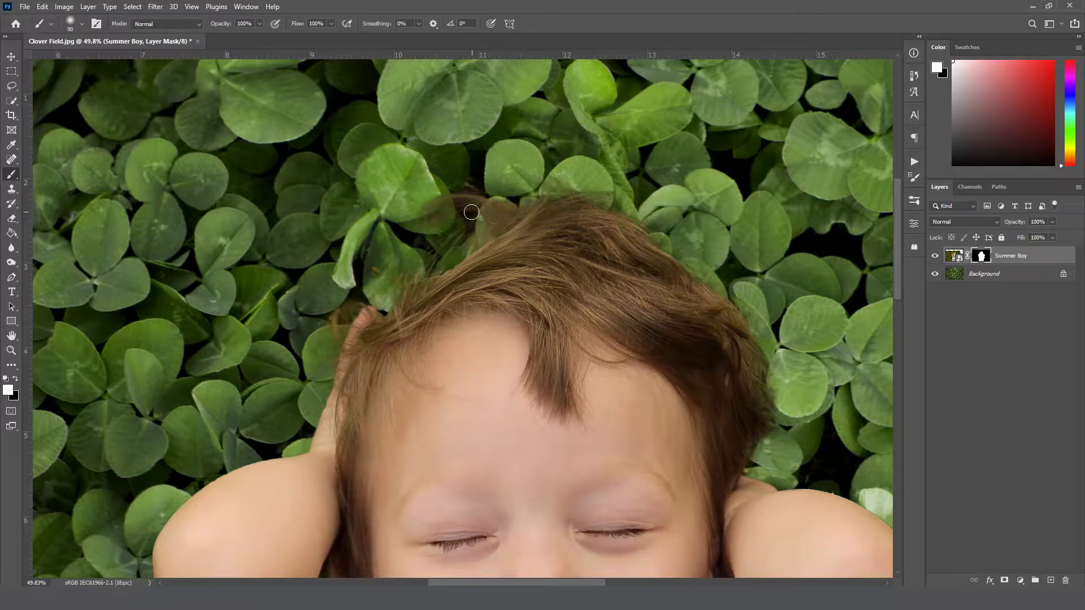
key("bracketright")
key("bracketright")
key("bracketright")
mouse_move(457, 203)
left_mouse_down()
mouse_move(513, 223)
mouse_move(491, 214)
mouse_move(504, 230)
mouse_move(440, 267)
mouse_move(500, 238)
mouse_move(474, 236)
mouse_move(502, 229)
mouse_move(428, 280)
mouse_move(446, 257)
left_mouse_up()
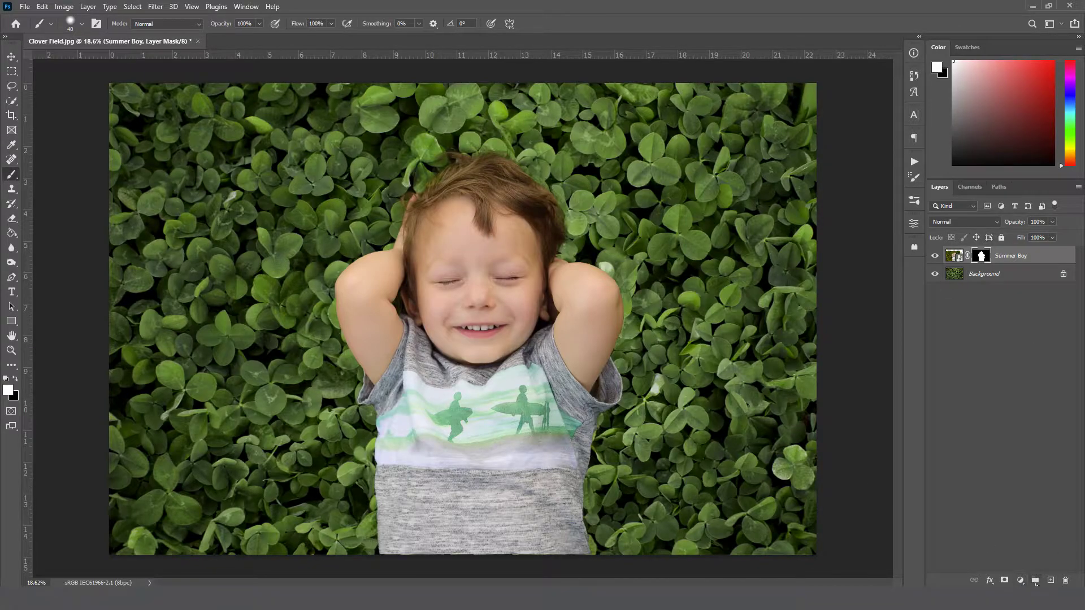
Step: Place the Summer Boy layer in a new group and add a white layer mask to the group
left_click(1035, 581)
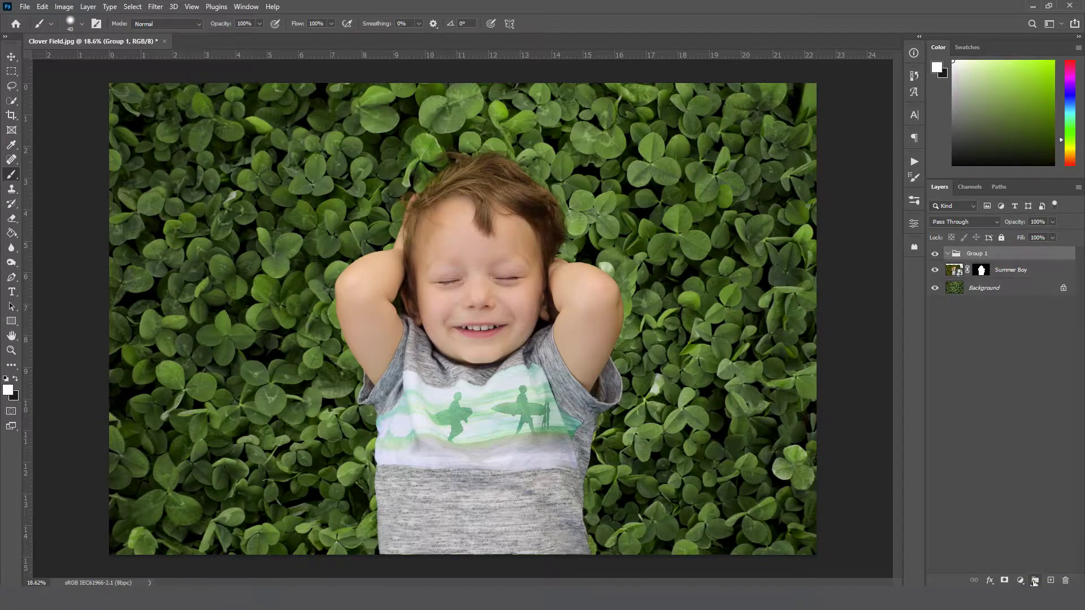
left_click_drag(1010, 273, 987, 254)
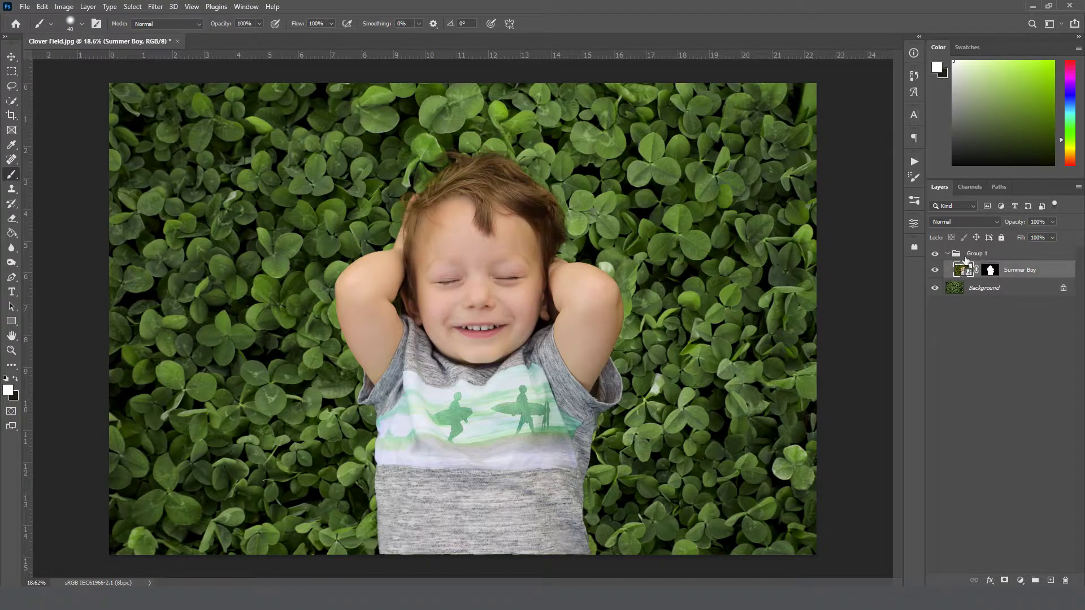
left_click(1004, 581)
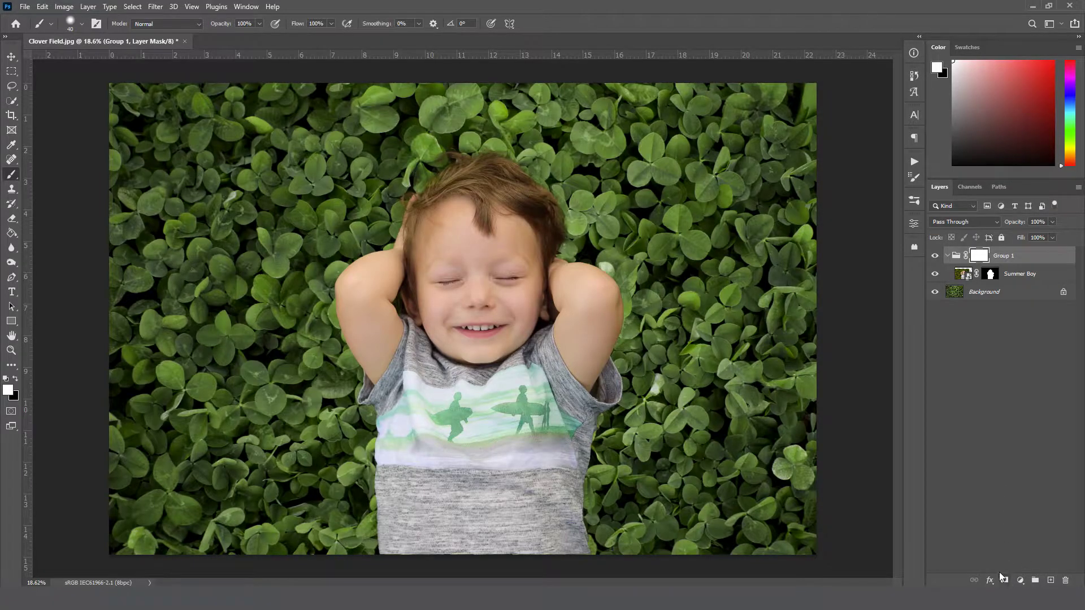
left_click(948, 256)
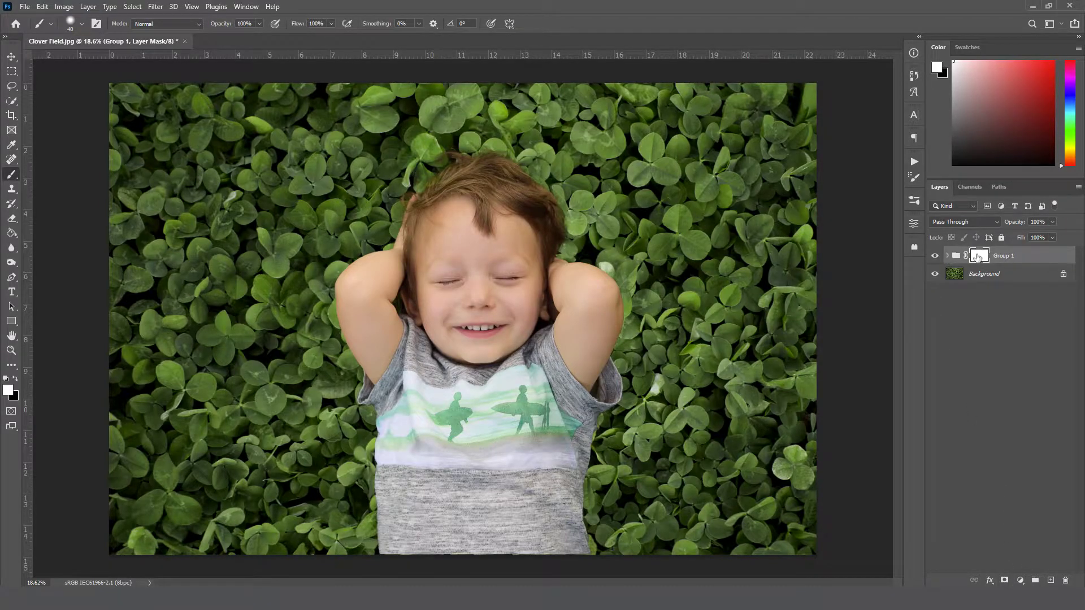
left_click(948, 257)
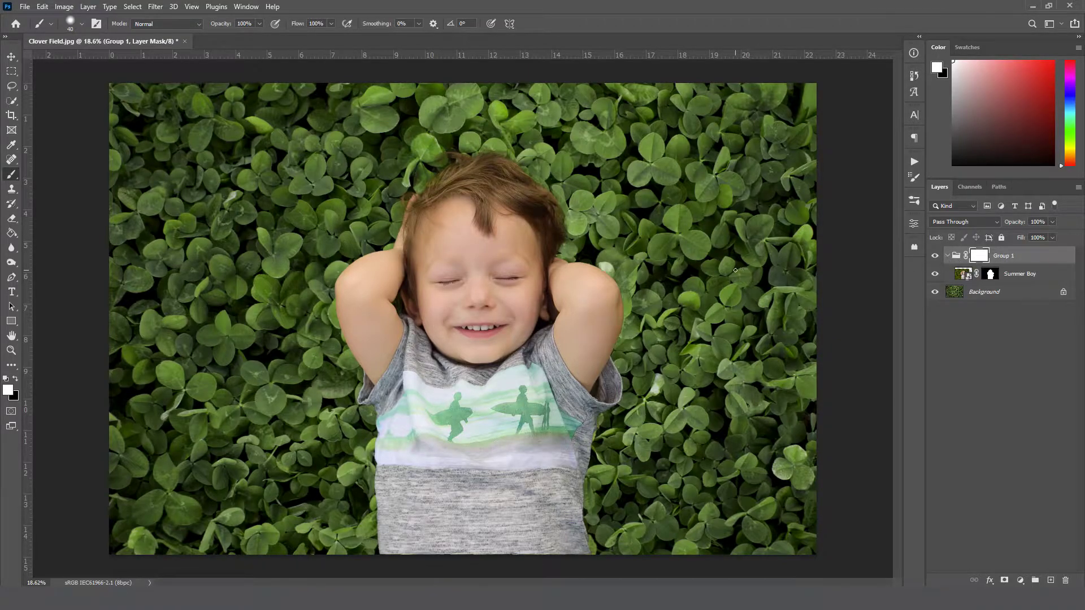
Step: Try painting black over the boy's head on the group mask with a 175 px brush, and undo the stroke
key("bracketright")
key("bracketright")
key("bracketright")
key("bracketright")
key("bracketright")
key("bracketright")
key("x")
mouse_move(512, 139)
left_mouse_down()
mouse_move(420, 236)
mouse_move(595, 180)
mouse_move(422, 270)
mouse_move(451, 333)
mouse_move(376, 256)
mouse_move(483, 218)
mouse_move(566, 169)
mouse_move(498, 218)
left_mouse_up()
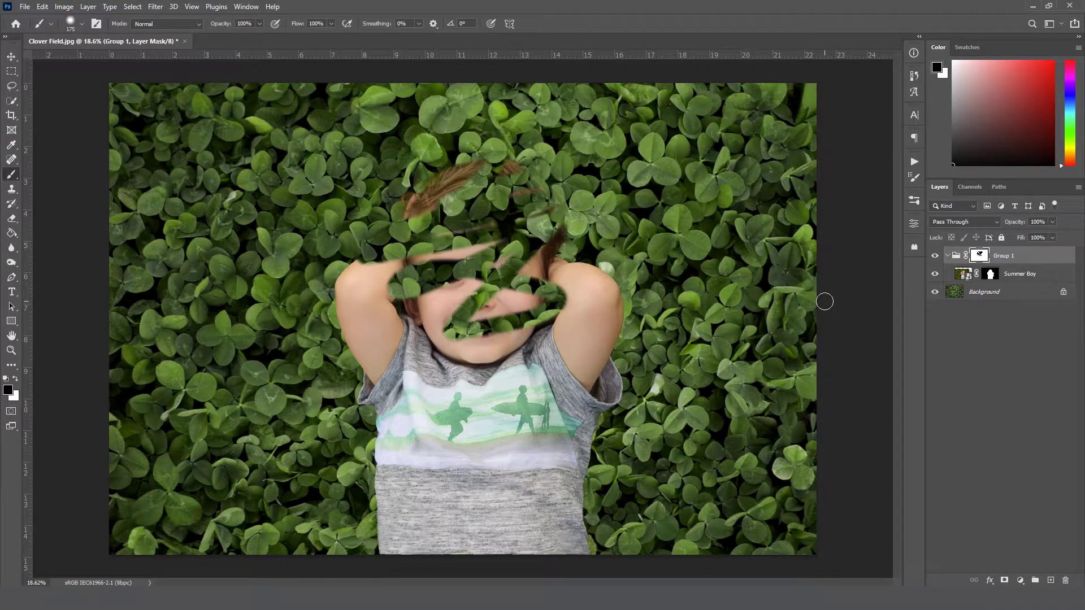
key("ctrl+z")
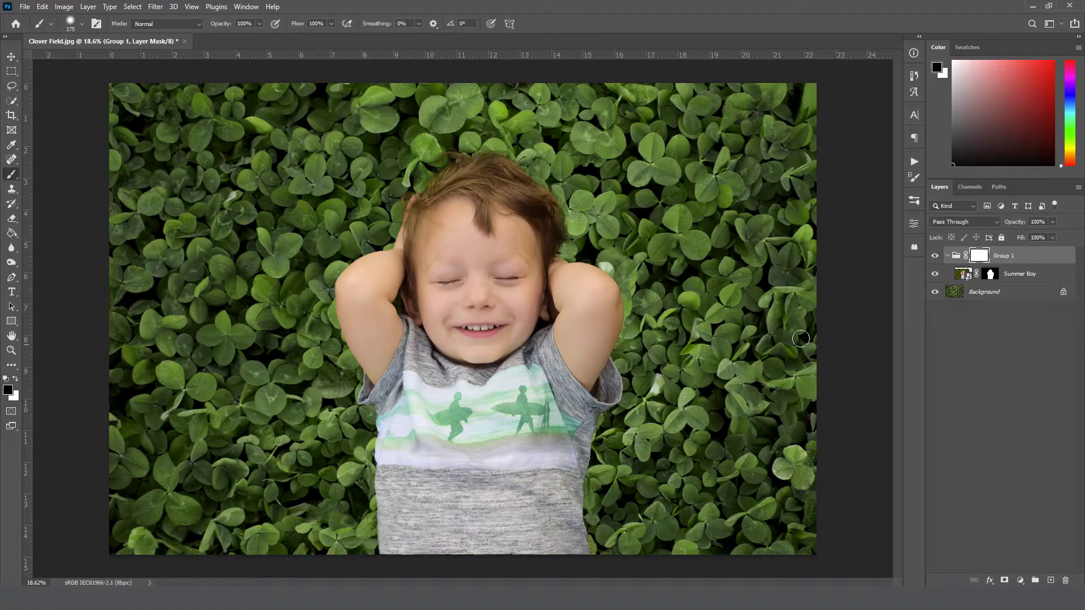
Step: Collapse the boy's layer group and lower its opacity to 64%
left_click(948, 256)
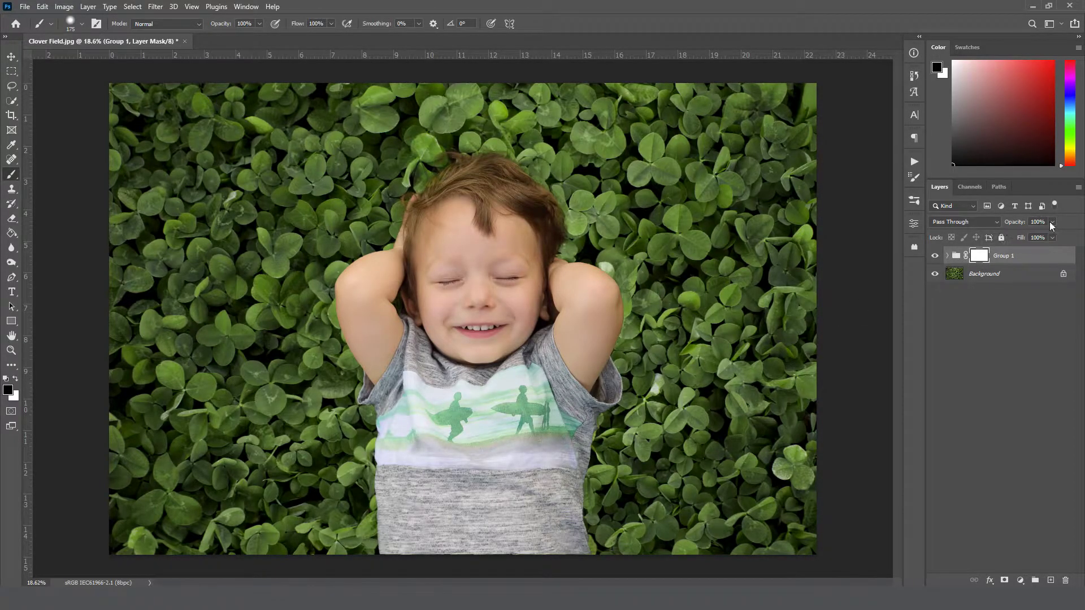
left_click(1052, 223)
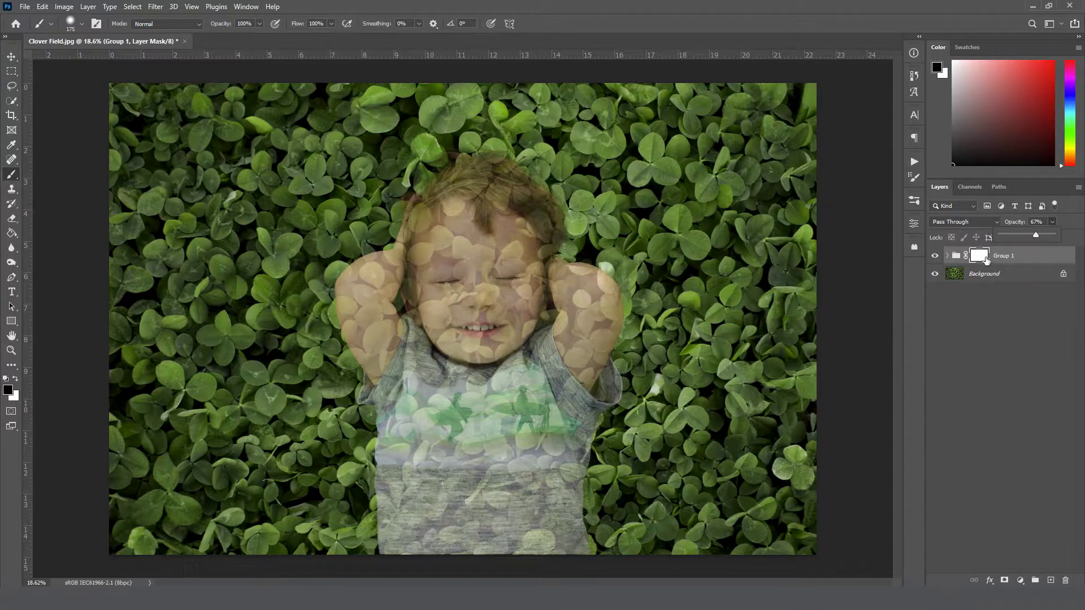
left_click_drag(1040, 233, 1073, 232)
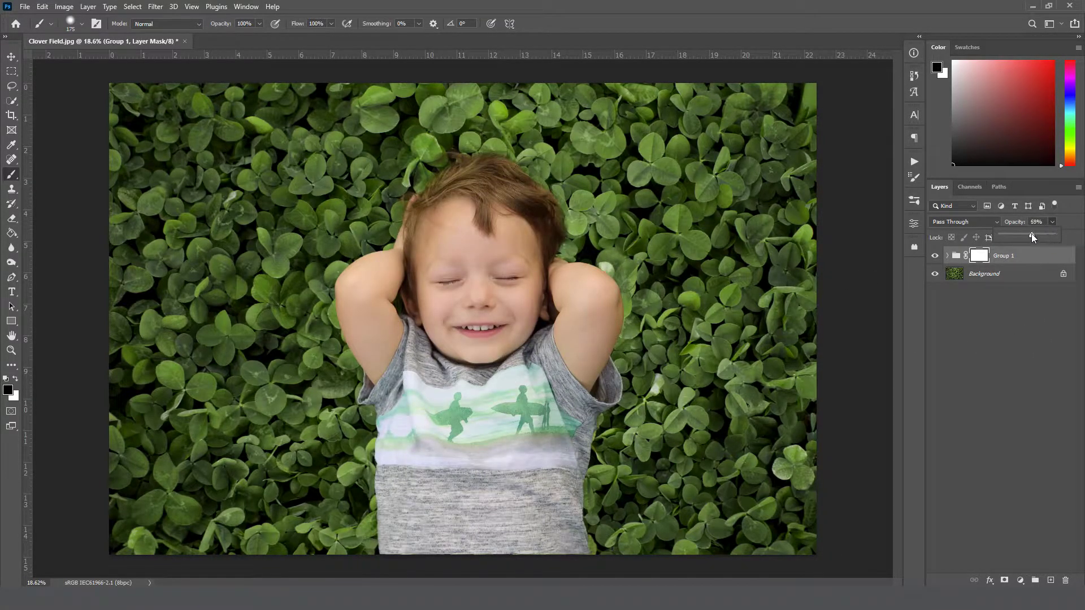
left_click_drag(1028, 233, 1026, 232)
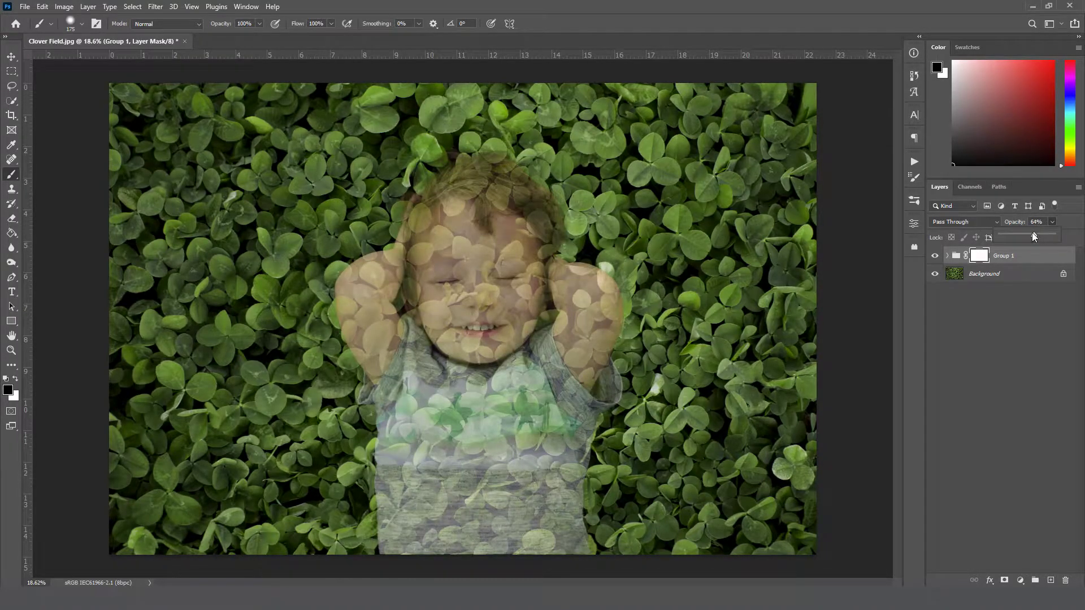
Step: Shift the semi-transparent group containing the boy slightly left and down over the clover background
left_click(10, 58)
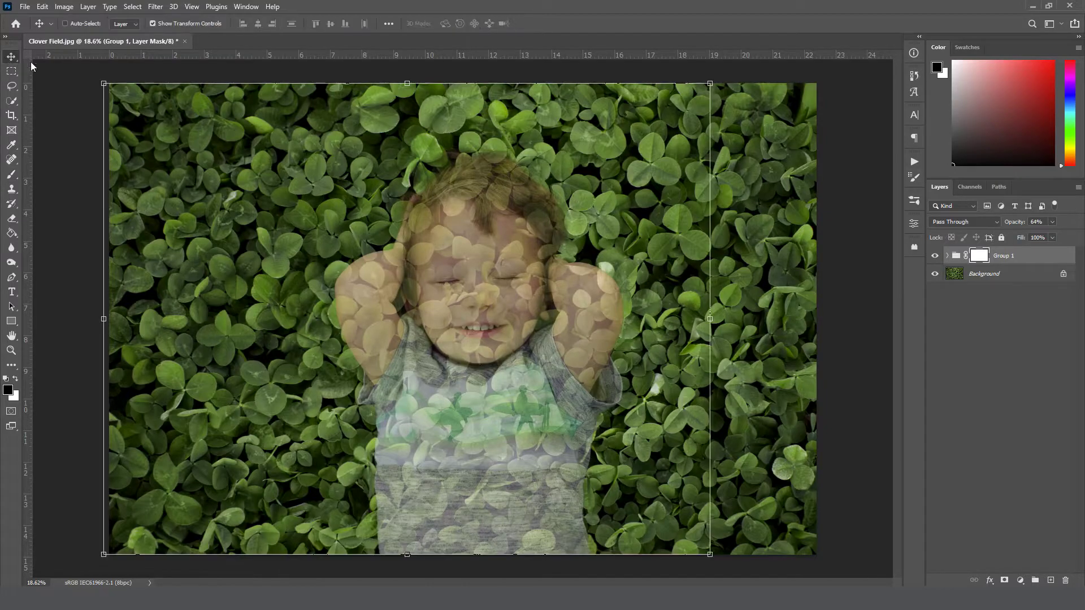
mouse_move(484, 374)
left_mouse_down()
mouse_move(469, 378)
mouse_move(450, 333)
mouse_move(504, 362)
mouse_move(489, 394)
mouse_move(477, 385)
mouse_move(485, 391)
left_mouse_up()
mouse_move(559, 346)
left_mouse_down()
mouse_move(555, 335)
mouse_move(576, 340)
mouse_move(556, 342)
left_mouse_up()
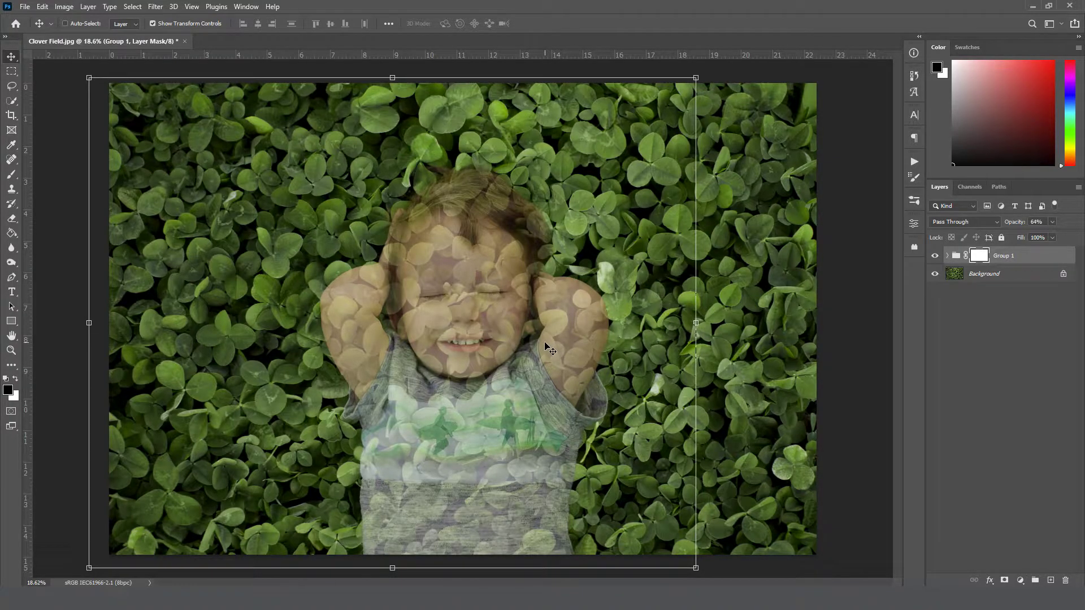
Step: Align the boy's group with the image's lower edge and scale it proportionally to 96.37%
mouse_move(548, 349)
left_mouse_down()
mouse_move(546, 316)
mouse_move(548, 332)
left_mouse_up()
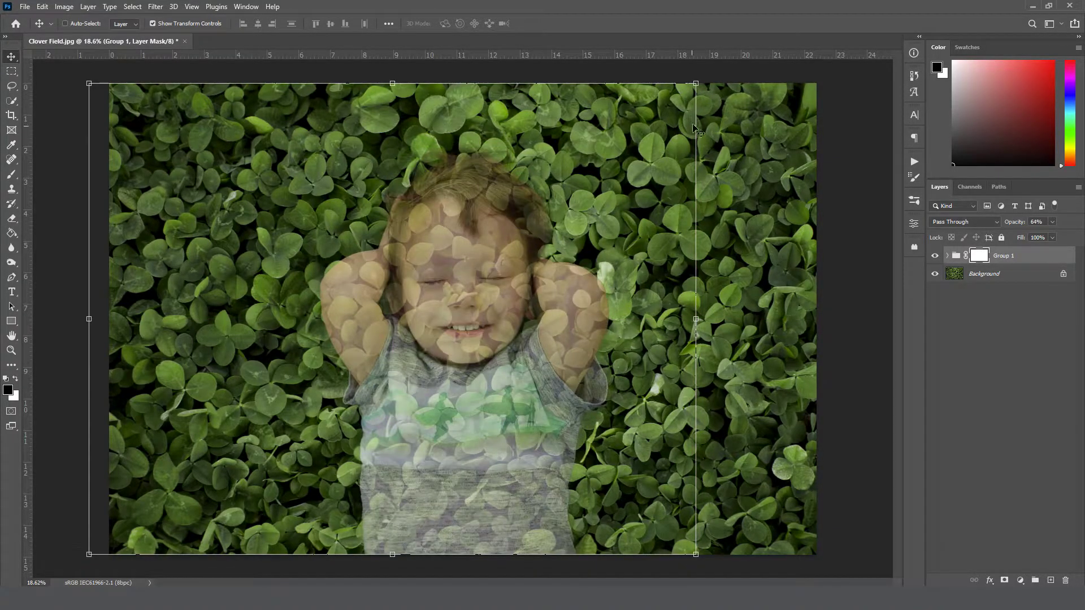
left_click(695, 83)
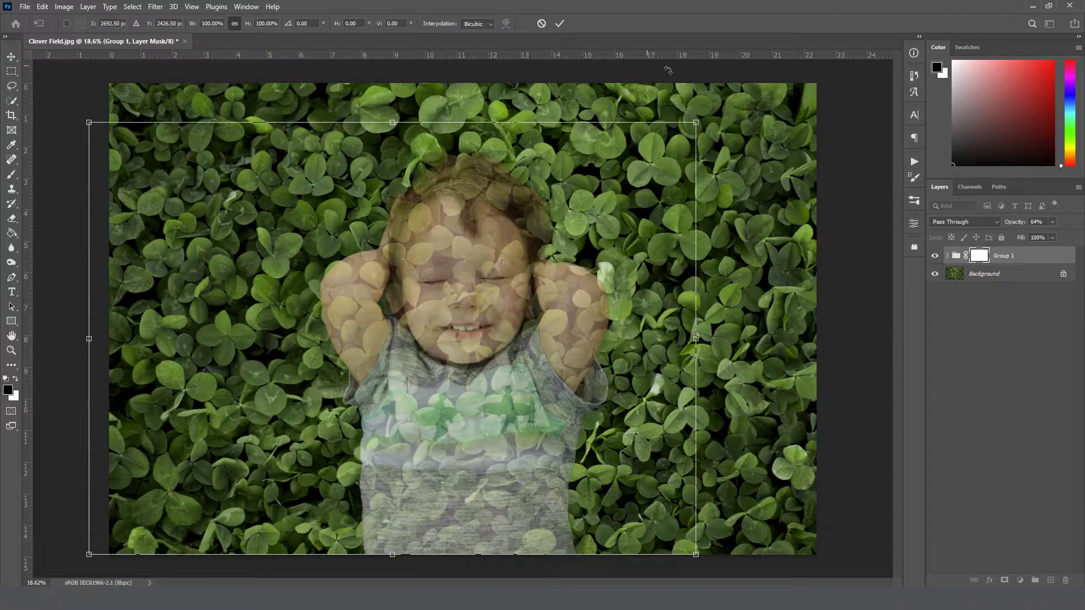
left_click_drag(698, 121, 676, 142)
left_click_drag(606, 264, 634, 267)
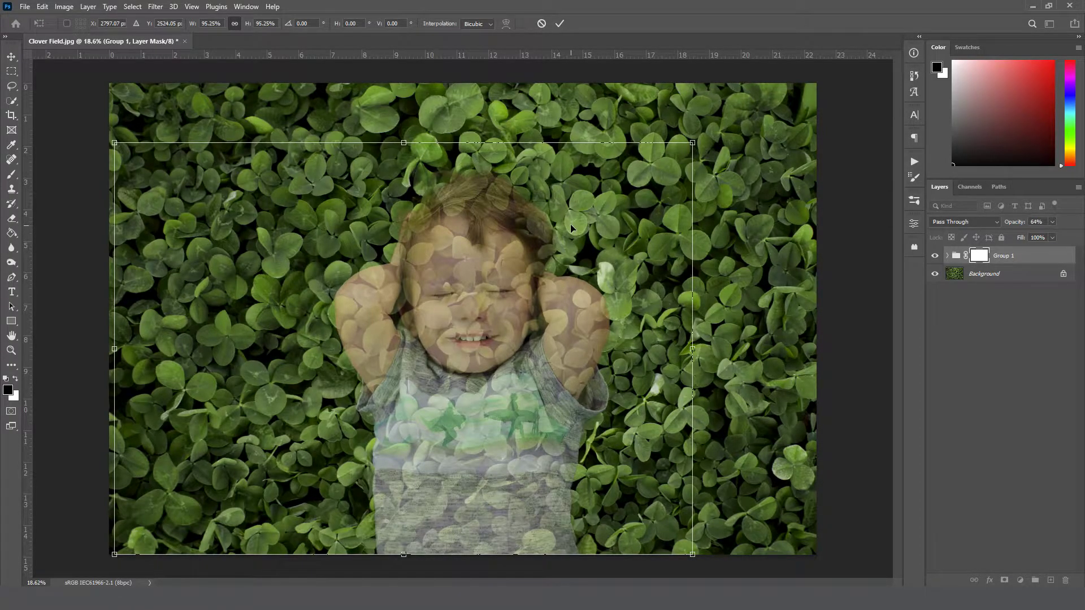
left_click_drag(692, 143, 648, 182)
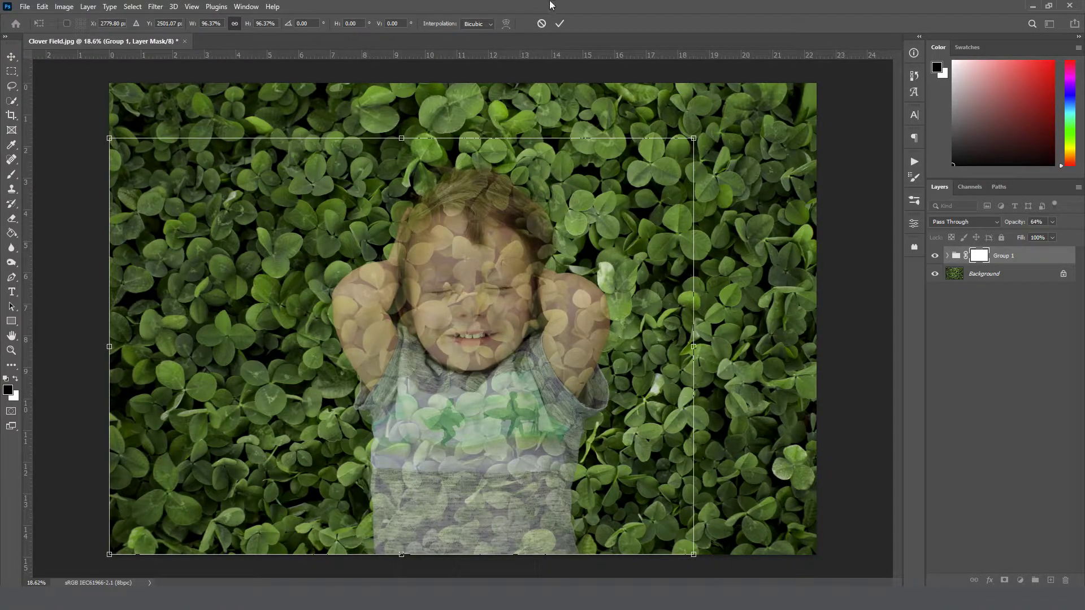
left_click(560, 24)
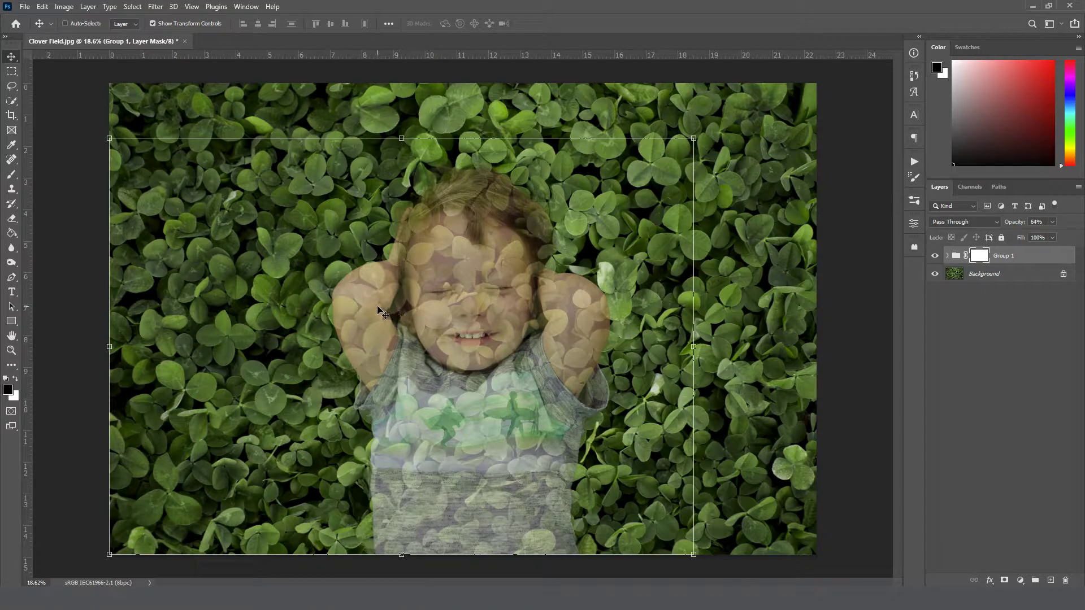
Step: Paint black on the group mask over the outer edge of the boy's image-right arm to start revealing the overlapping clover leaf
left_click_drag(627, 311, 689, 359)
key("b")
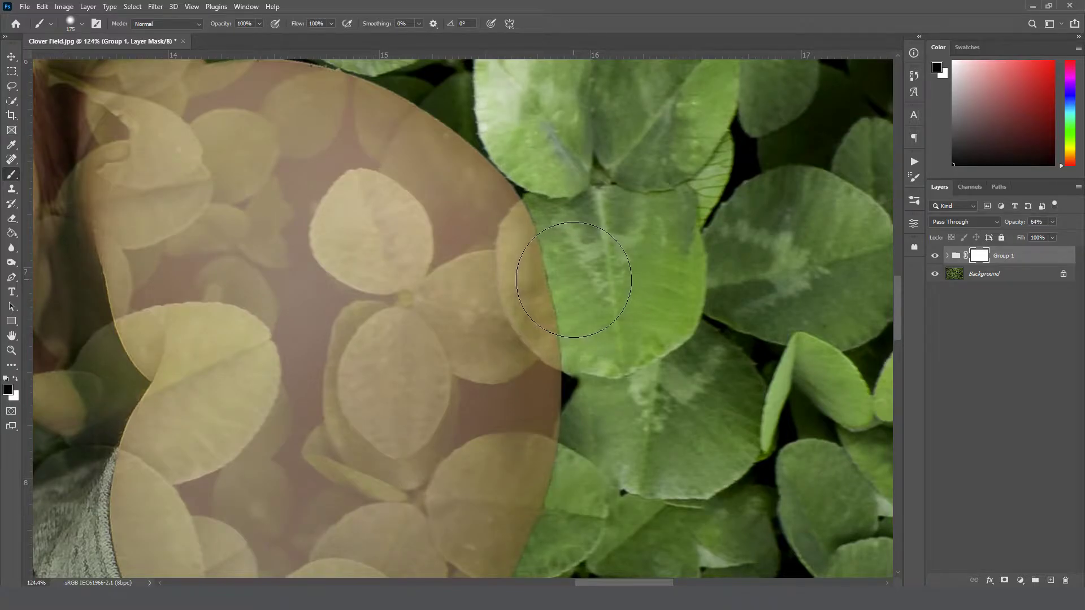
right_click(575, 277, "alt")
mouse_move(574, 277)
left_mouse_down()
mouse_move(585, 277)
mouse_move(522, 280)
left_mouse_up()
key("bracketright")
key("bracketright")
key("bracketright")
key("bracketright")
key("bracketright")
key("bracketright")
key("bracketleft")
key("bracketleft")
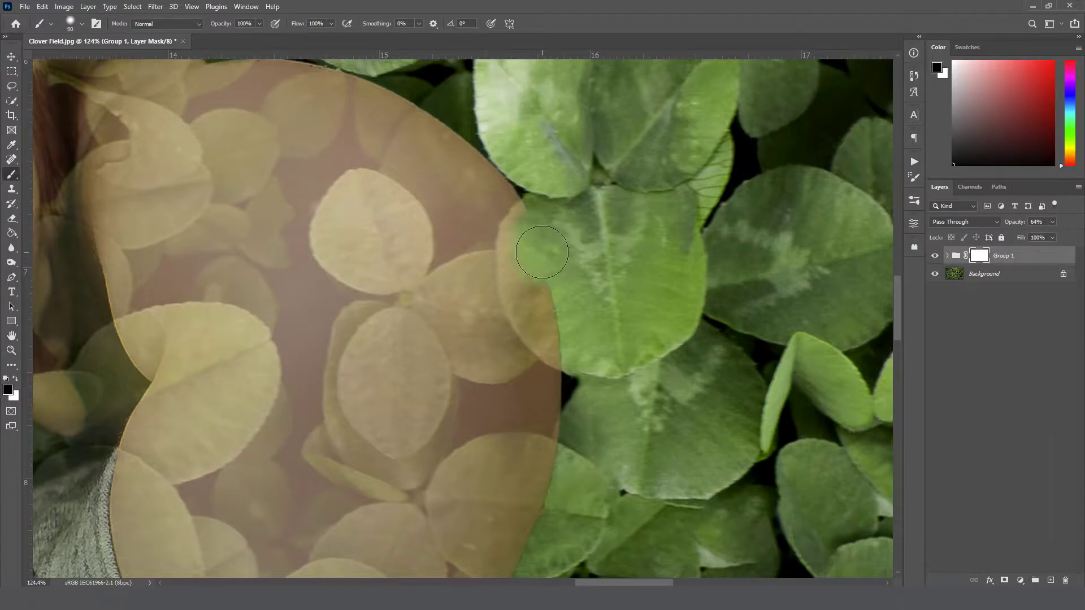
Step: Refine the group mask along the leaf's outline on the arm with a 60 px brush to uncover the whole leaf
left_click_drag(546, 242, 536, 244)
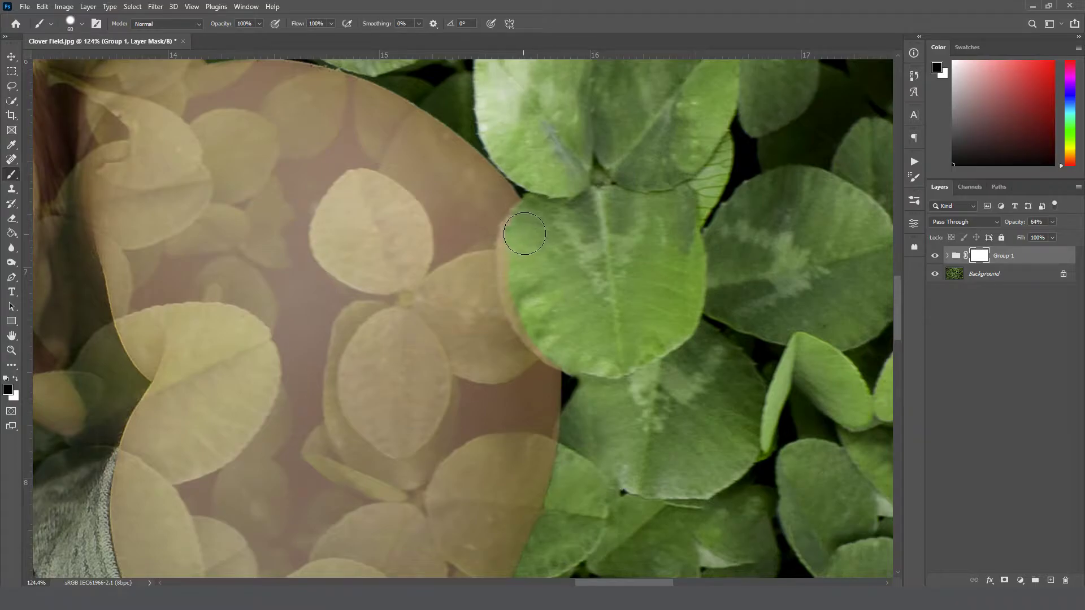
left_click_drag(521, 234, 524, 269)
mouse_move(521, 263)
left_mouse_down()
mouse_move(546, 329)
mouse_move(527, 302)
mouse_move(531, 311)
mouse_move(572, 353)
mouse_move(554, 328)
mouse_move(566, 352)
mouse_move(543, 328)
left_mouse_up()
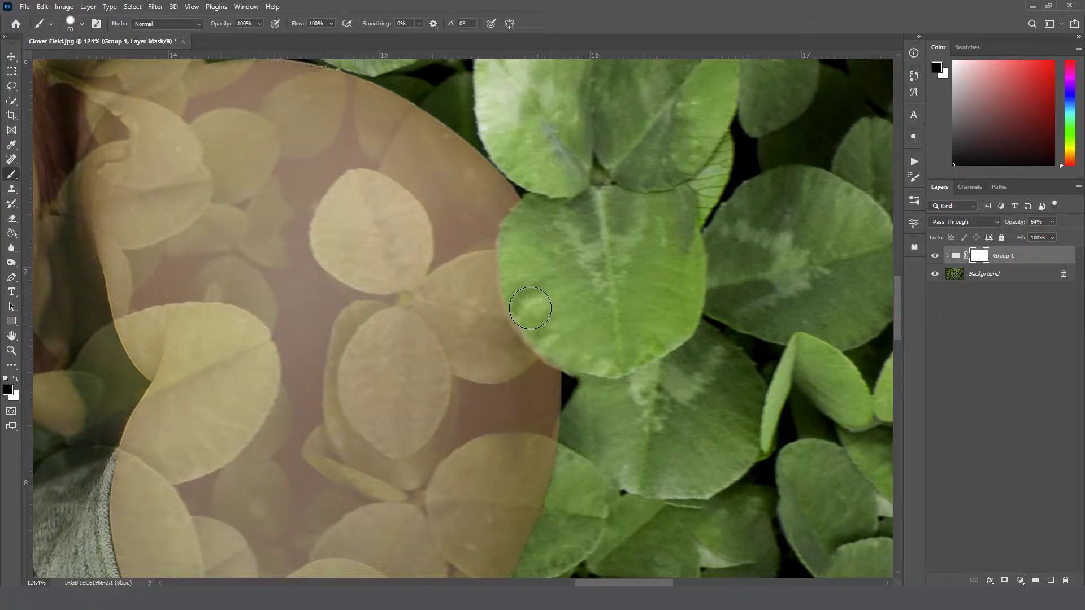
mouse_move(518, 289)
left_mouse_down()
mouse_move(515, 266)
mouse_move(540, 325)
mouse_move(571, 347)
mouse_move(562, 341)
left_mouse_up()
Step: Reveal the dark clover leaf overlapping the top of the boy's hair by painting black on the mask with a 35 px brush
key("bracketleft")
key("bracketleft")
left_click_drag(587, 363, 744, 565)
left_click_drag(449, 214, 879, 300)
left_click_drag(514, 315, 664, 559)
left_click_drag(378, 74, 539, 322)
mouse_move(510, 278)
left_mouse_down()
mouse_move(155, 177)
mouse_move(148, 190)
left_mouse_up()
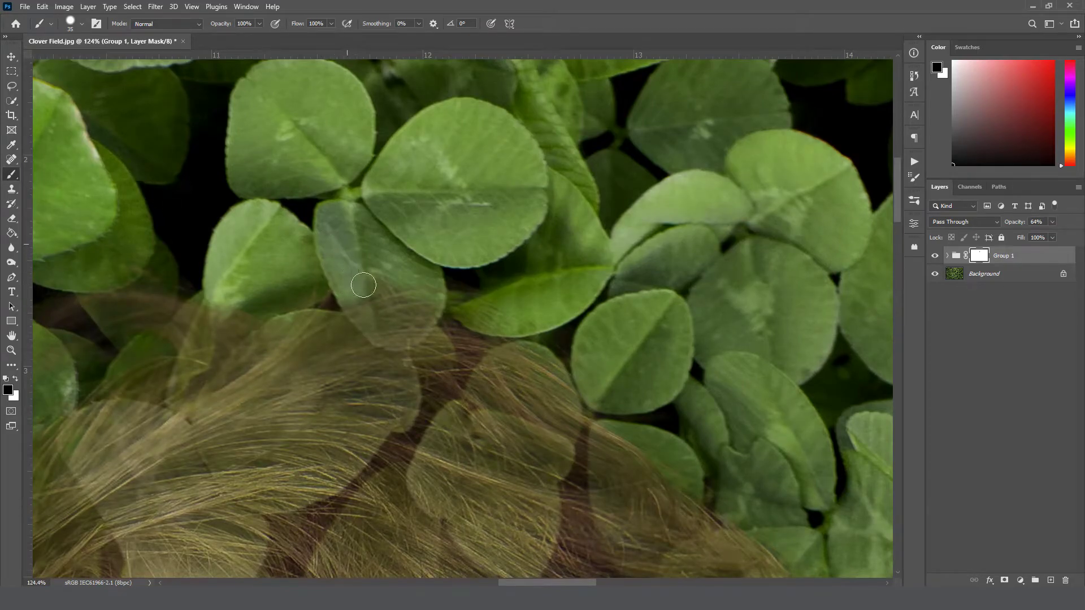
mouse_move(348, 276)
left_mouse_down()
mouse_move(368, 319)
mouse_move(342, 279)
mouse_move(382, 335)
mouse_move(428, 312)
mouse_move(397, 338)
mouse_move(424, 324)
mouse_move(430, 274)
mouse_move(415, 317)
mouse_move(396, 277)
mouse_move(383, 286)
mouse_move(391, 281)
mouse_move(386, 306)
mouse_move(371, 262)
left_mouse_up()
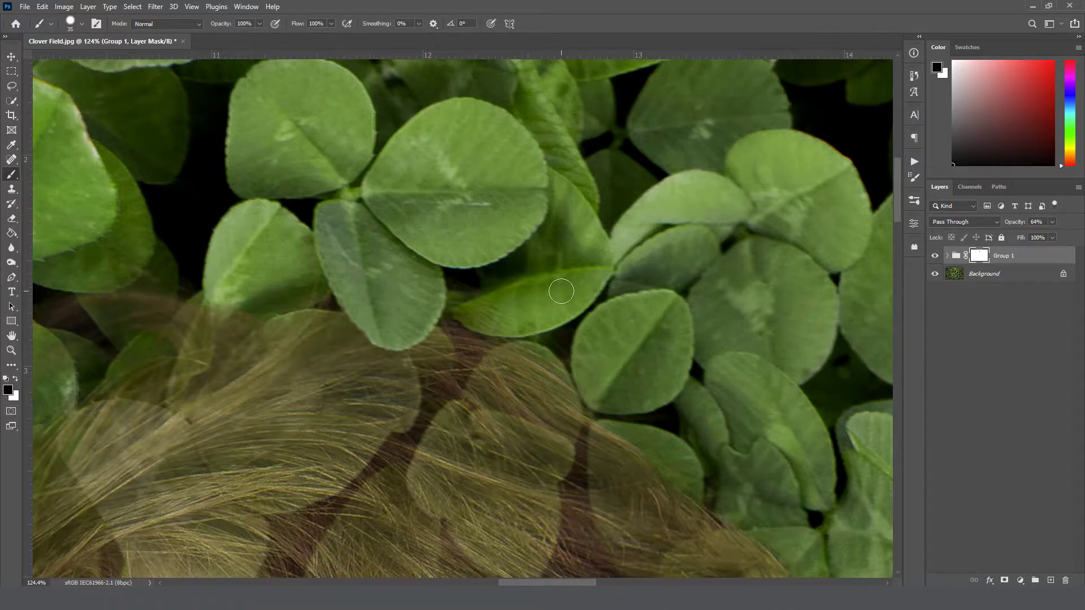
mouse_move(501, 295)
left_mouse_down()
mouse_move(468, 309)
mouse_move(495, 320)
mouse_move(532, 310)
mouse_move(467, 311)
mouse_move(477, 291)
mouse_move(526, 323)
left_mouse_up()
Step: Mask out the boy's image-left elbow where the round clover leaf overlaps it, following the leaf's outline
left_click_drag(455, 326, 620, 232)
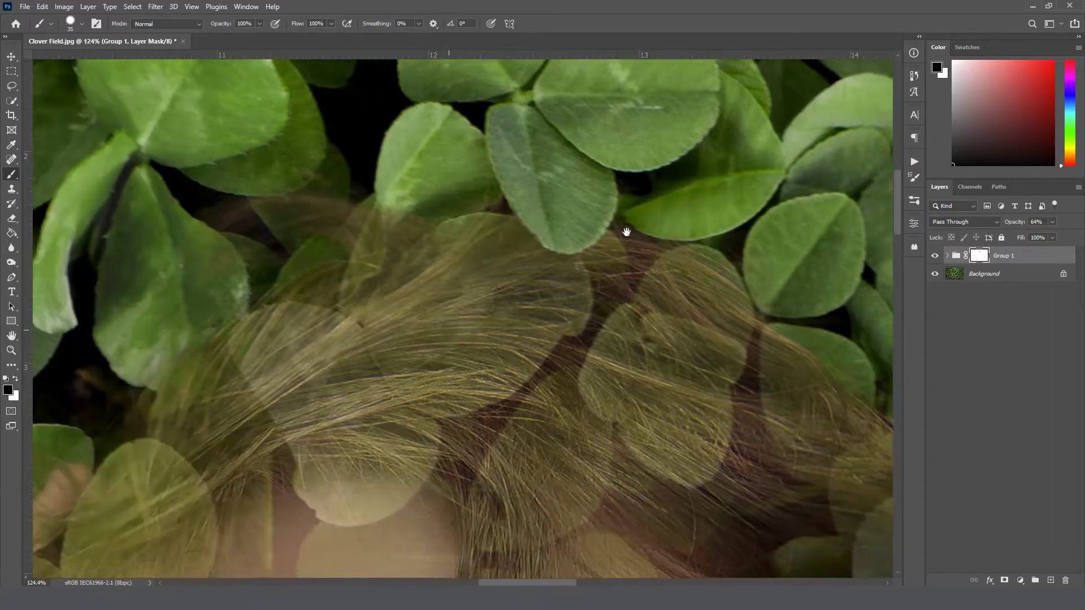
left_click_drag(390, 336, 577, 150)
left_click_drag(322, 433, 547, 322)
left_click_drag(339, 470, 477, 366)
left_click_drag(452, 430, 599, 288)
left_click_drag(395, 339, 485, 218)
mouse_move(431, 158)
left_mouse_down()
mouse_move(458, 257)
mouse_move(479, 261)
mouse_move(475, 283)
mouse_move(400, 333)
left_mouse_up()
left_click_drag(469, 280, 379, 337)
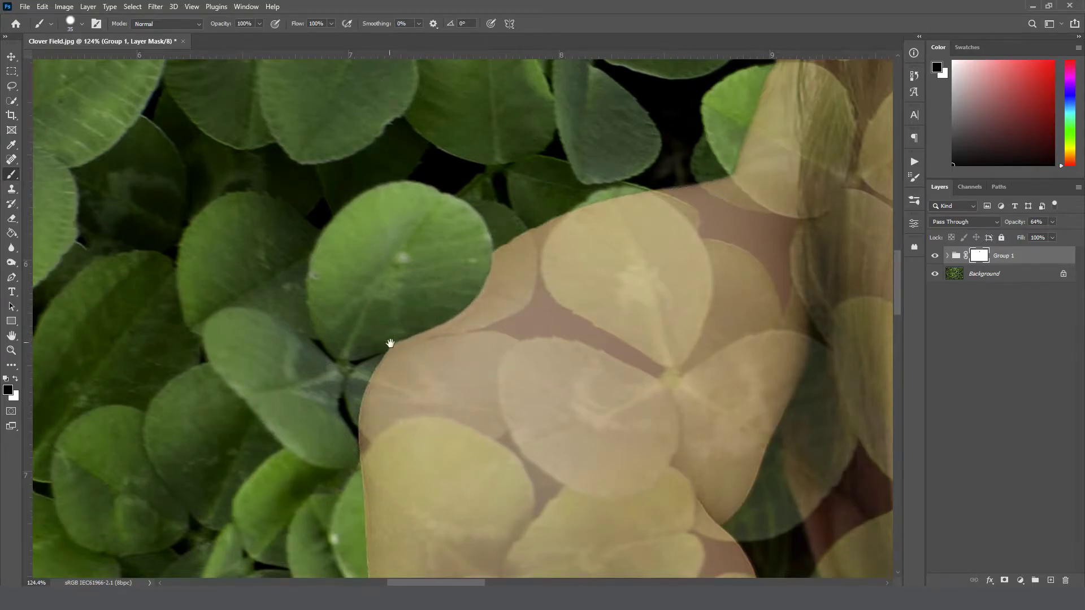
Step: Try revealing a clover leaf over the image-left edge of the lower shirt by painting black on the group mask
left_click_drag(388, 340, 443, 213)
left_click_drag(513, 381, 497, 228)
left_click_drag(486, 266, 320, 81)
scroll(419, 223, "down", 6)
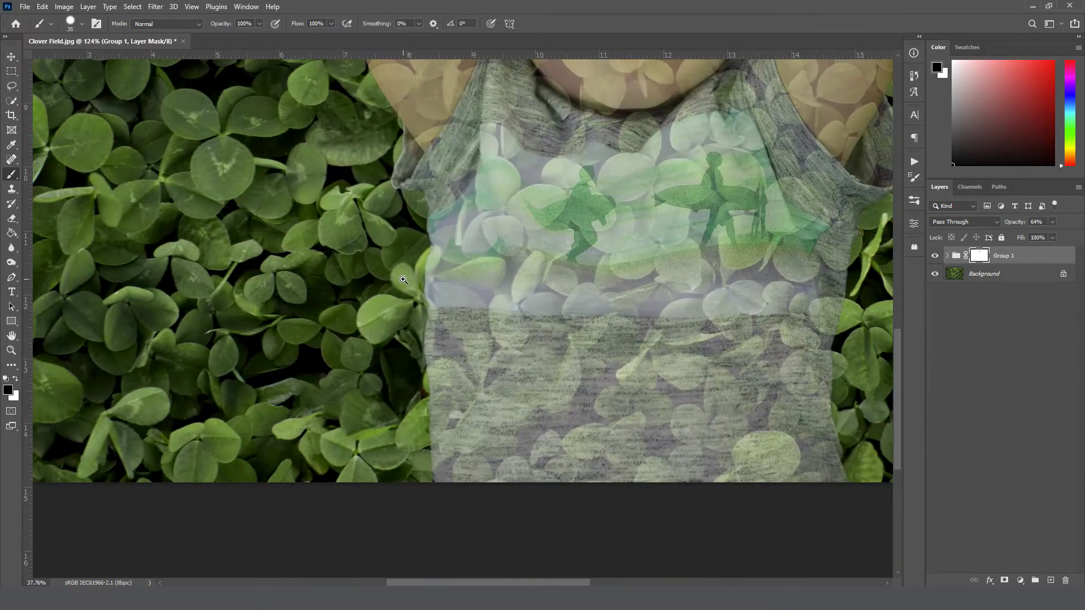
scroll(403, 280, "up", 6)
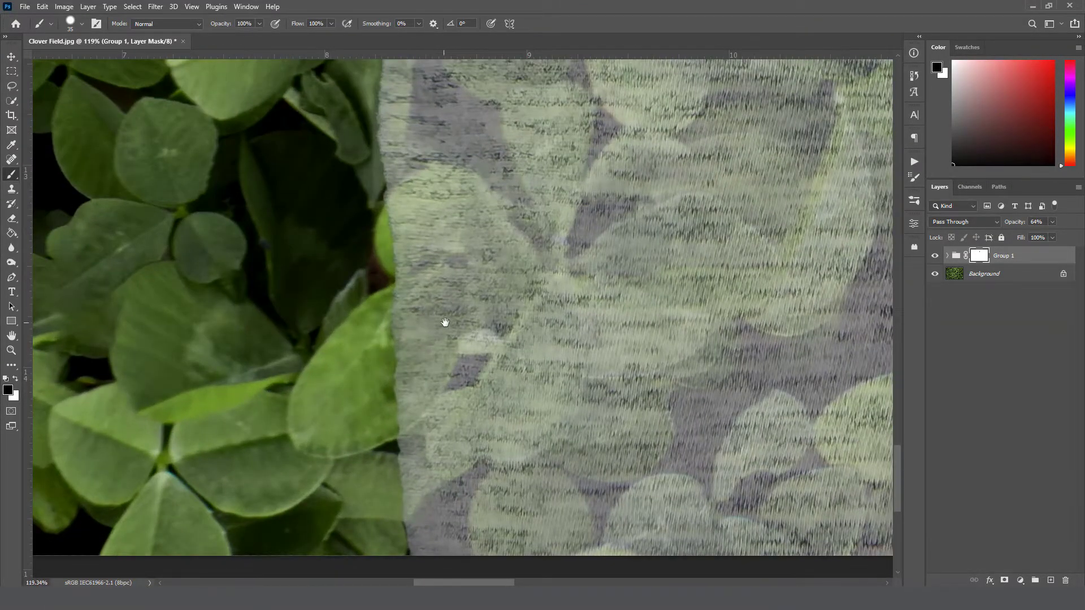
scroll(442, 322, "up", 2)
mouse_move(384, 291)
left_mouse_down()
mouse_move(445, 269)
mouse_move(358, 293)
mouse_move(444, 279)
mouse_move(432, 364)
mouse_move(448, 302)
mouse_move(434, 386)
mouse_move(379, 461)
mouse_move(421, 414)
mouse_move(438, 336)
mouse_move(432, 294)
mouse_move(358, 322)
mouse_move(393, 383)
mouse_move(385, 411)
left_mouse_up()
key("x")
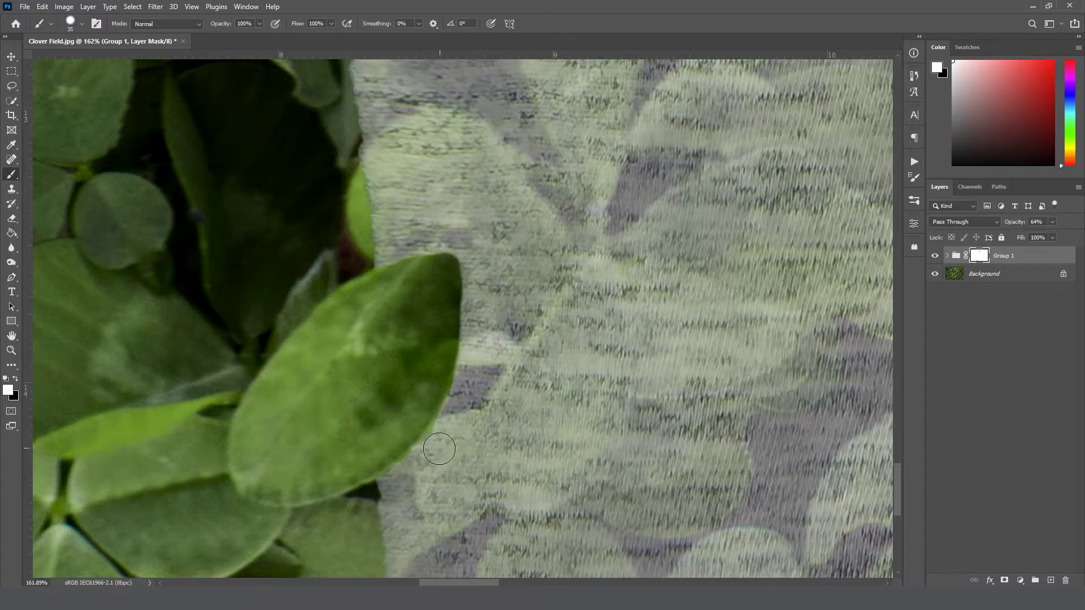
Step: Check the group at 100% opacity, restore the lower shirt edge with white and a 300 px brush, and return opacity to 64%
key("ctrl+0")
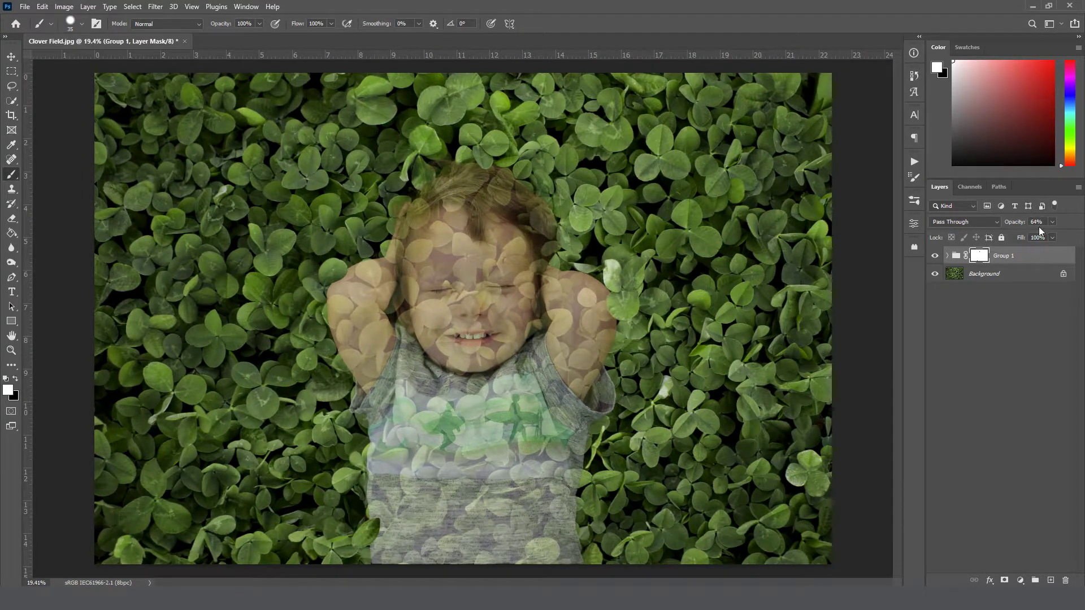
left_click(1053, 222)
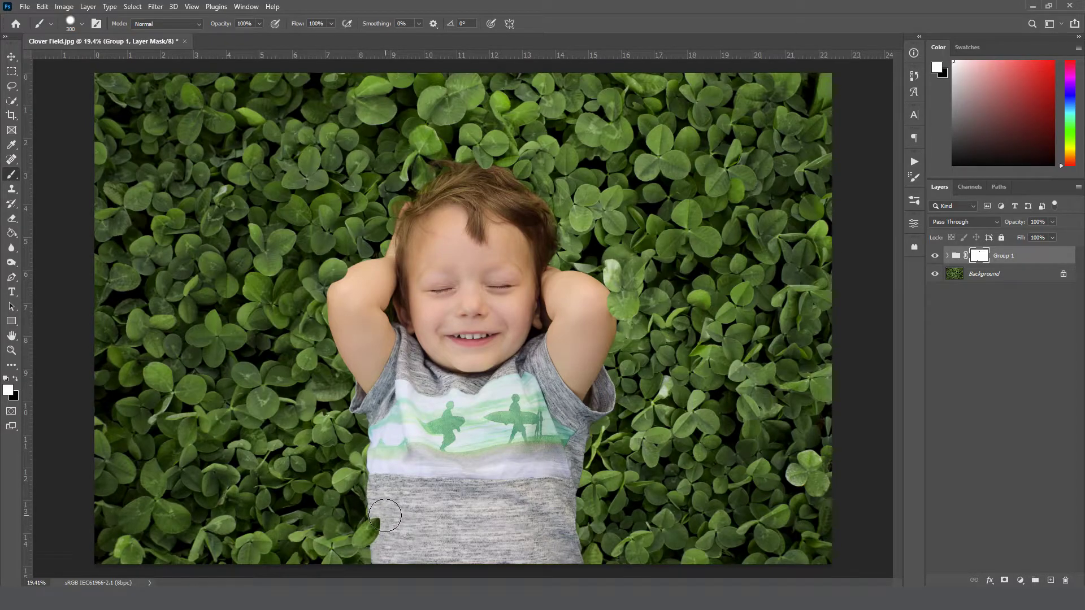
mouse_move(388, 520)
left_mouse_down()
mouse_move(369, 547)
mouse_move(360, 528)
mouse_move(346, 563)
left_mouse_up()
left_click_drag(1033, 236, 1034, 235)
Step: Reveal the clover leaf overlapping the image-right side of the shirt by painting black on the mask with a 40 px brush
left_click_drag(587, 487, 667, 528)
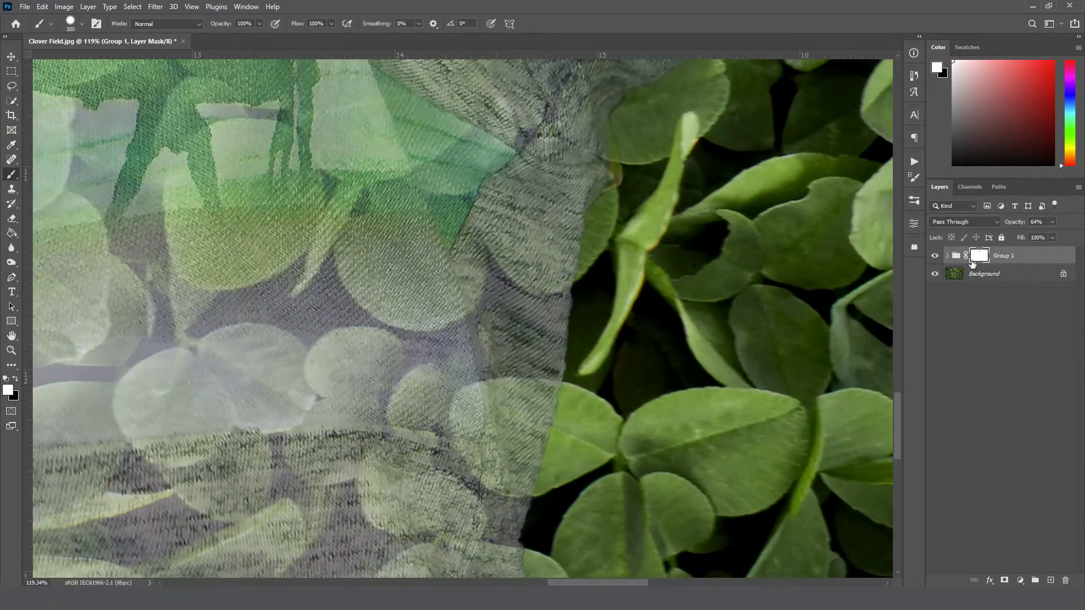
key("bracketleft")
key("bracketleft")
key("bracketleft")
key("bracketleft")
key("bracketleft")
key("bracketleft")
key("bracketleft")
key("bracketleft")
key("bracketleft")
key("bracketleft")
key("bracketleft")
key("bracketleft")
key("x")
mouse_move(487, 399)
left_mouse_down()
mouse_move(538, 391)
mouse_move(573, 403)
mouse_move(510, 395)
mouse_move(471, 405)
mouse_move(484, 397)
mouse_move(465, 425)
mouse_move(473, 445)
mouse_move(509, 468)
mouse_move(472, 443)
mouse_move(488, 466)
mouse_move(533, 476)
mouse_move(511, 482)
mouse_move(488, 440)
mouse_move(514, 424)
mouse_move(493, 423)
mouse_move(502, 437)
mouse_move(546, 407)
mouse_move(538, 455)
left_mouse_up()
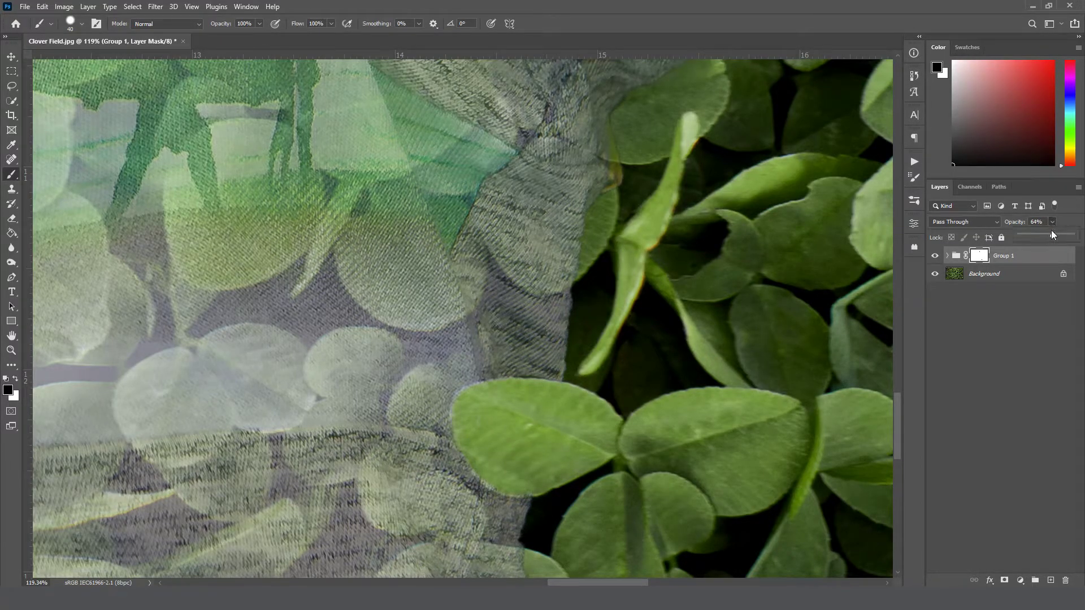
Step: Restore the group's opacity to 100% and rename the group boy
left_click_drag(1064, 233, 1084, 238)
key("bracketleft")
key("bracketleft")
key("ctrl+0")
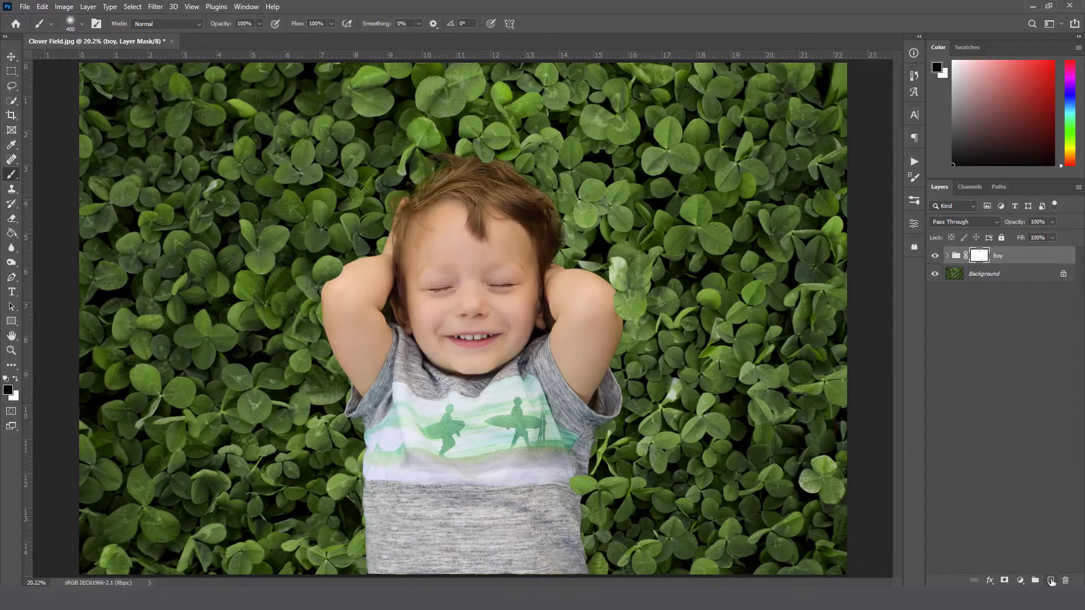
Step: Add a new layer above the boy group, clip it to the group, and set its blend mode to Multiply
left_click(1051, 581)
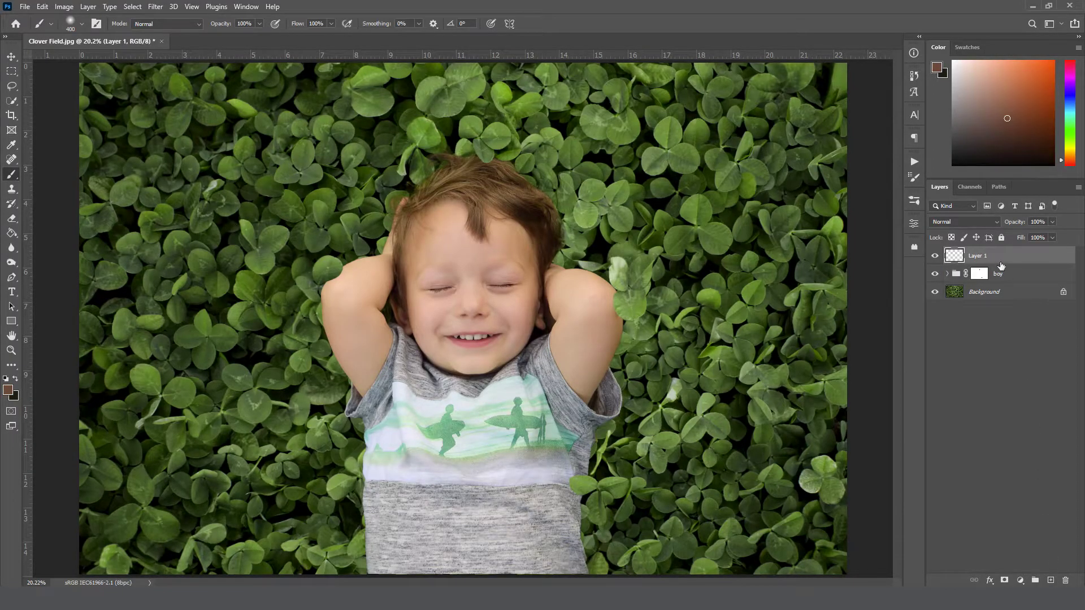
right_click(979, 256)
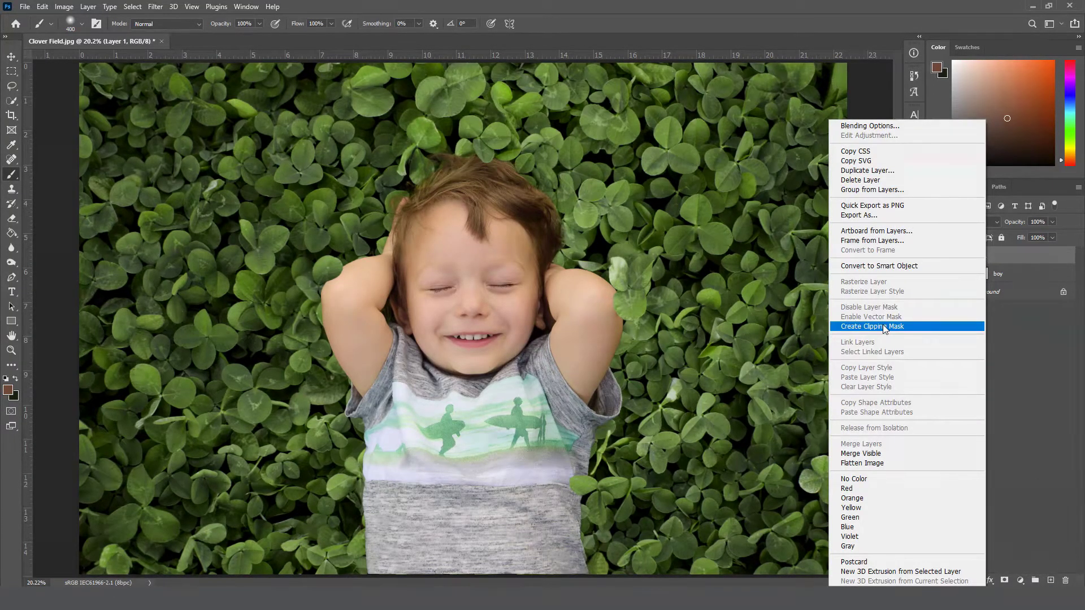
left_click(883, 326)
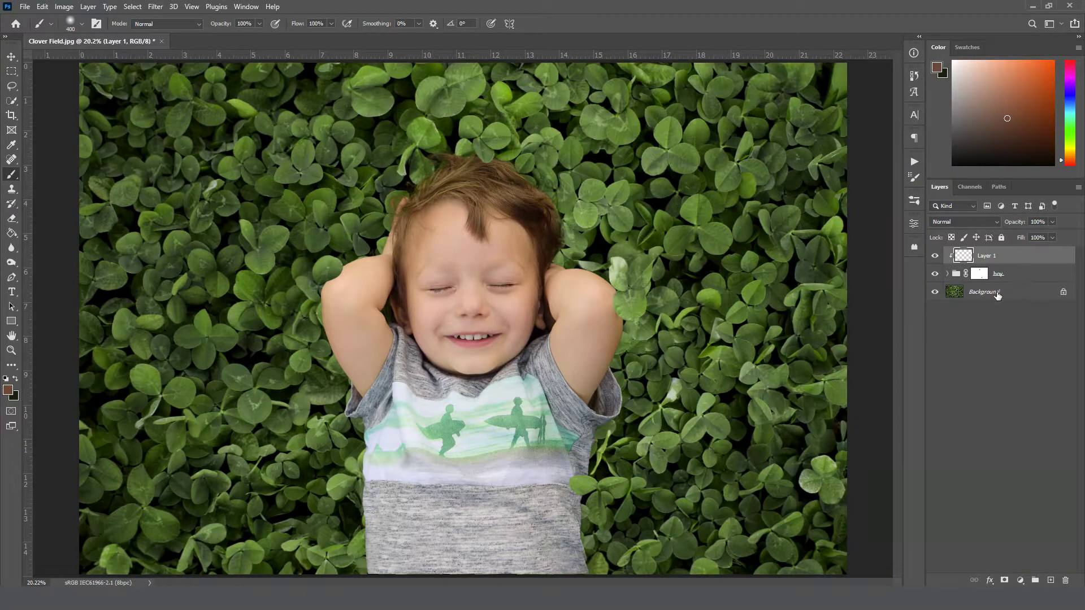
left_click(955, 224)
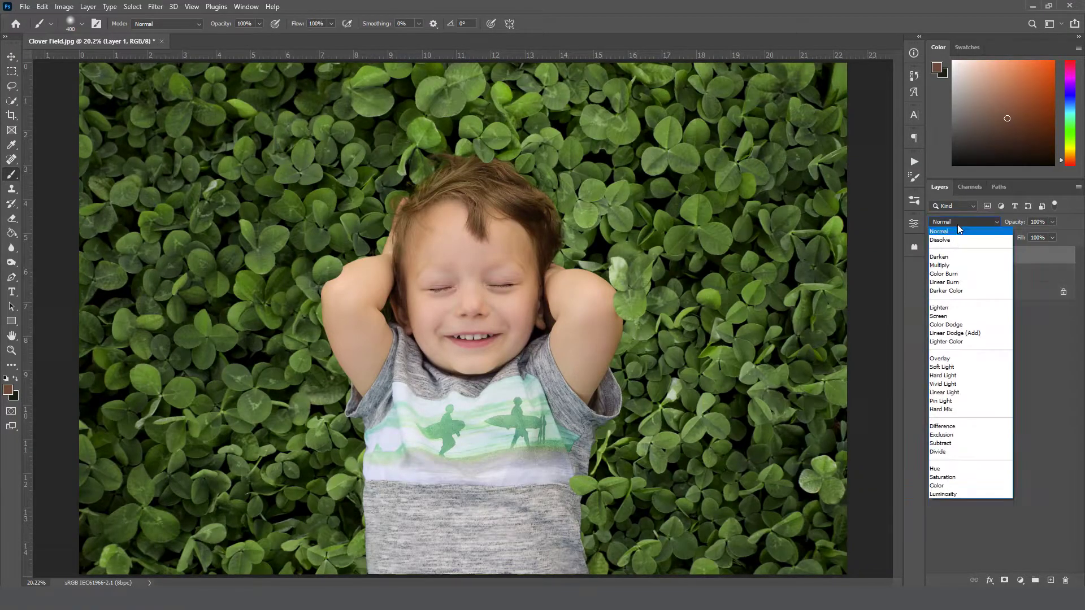
left_click(952, 265)
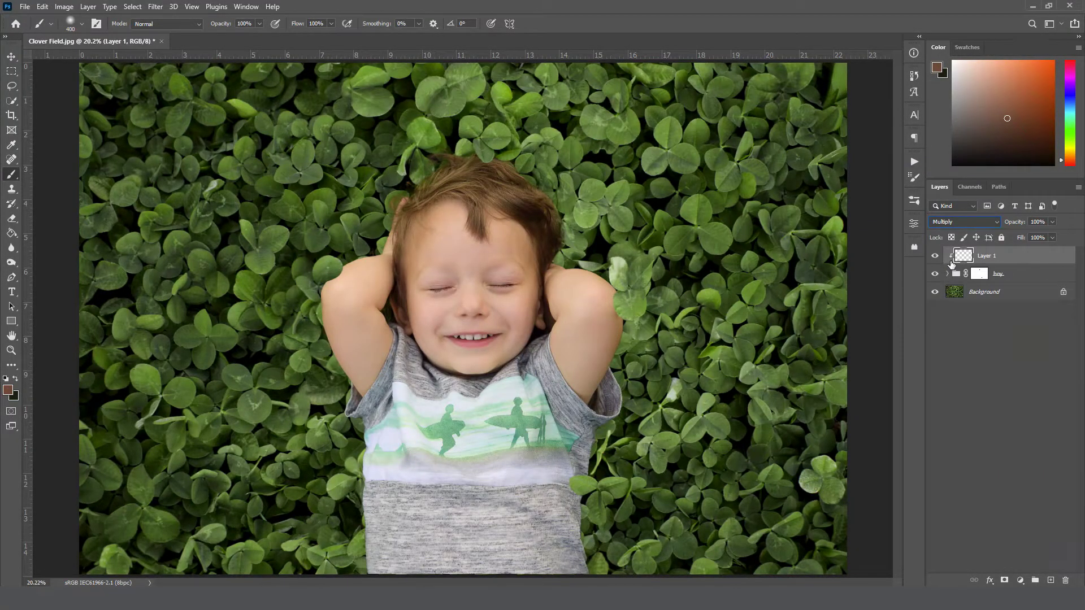
Step: Sample a dark reddish-brown skin shadow beside the boy's ear as the paint colour and set the brush opacity to 50%
left_click(538, 304, "alt")
left_click(587, 395, "alt")
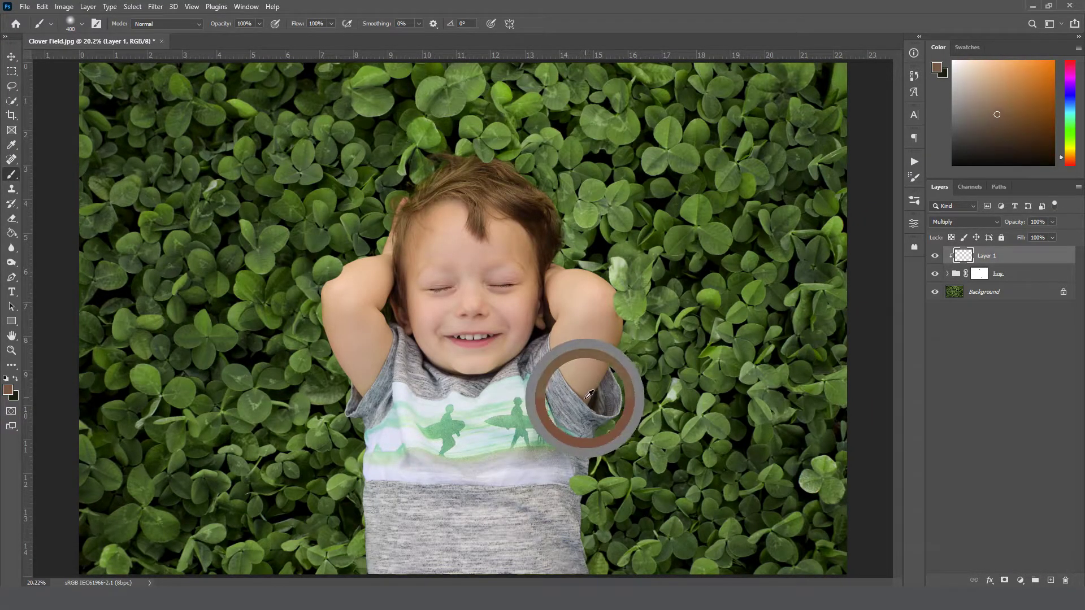
left_click(539, 305, "alt")
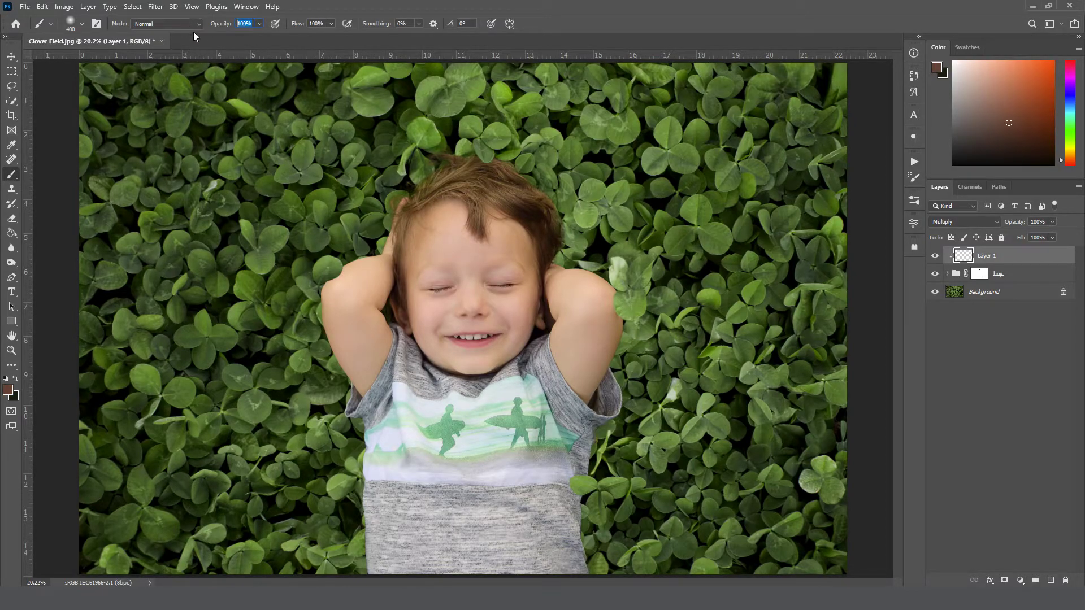
key("Return")
Step: Resize the soft brush to 382 px at 0% hardness for shading the arm beside the overlapping leaf
scroll(632, 303, "up", 3)
key("bracketleft")
key("bracketleft")
key("bracketleft")
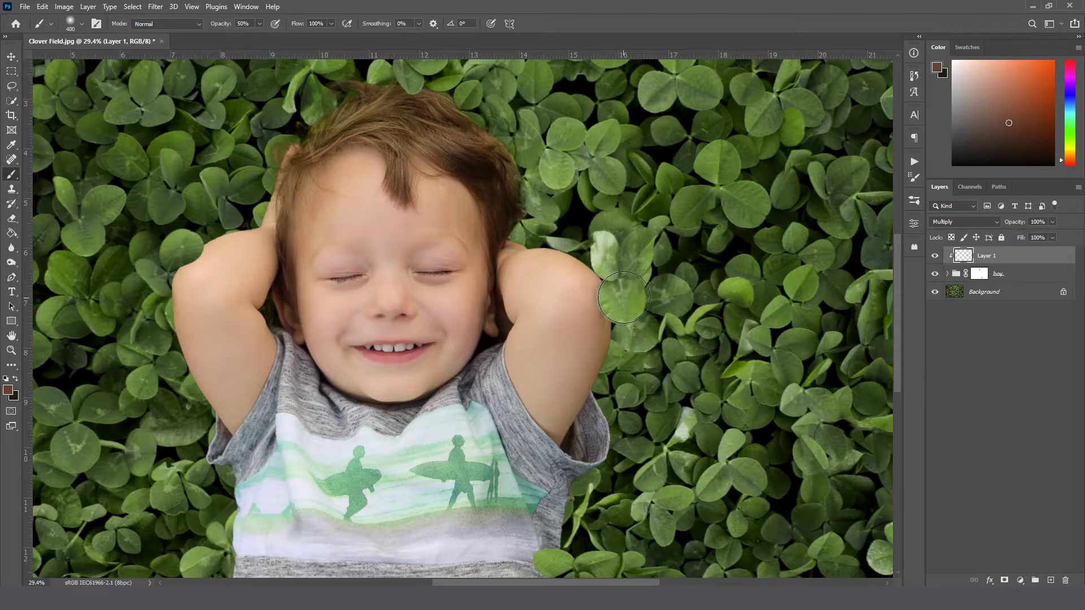
key("bracketright")
key("bracketright")
key("bracketright")
key("bracketright")
key("bracketleft")
right_click(687, 309, "alt")
left_click_drag(686, 309, 687, 261)
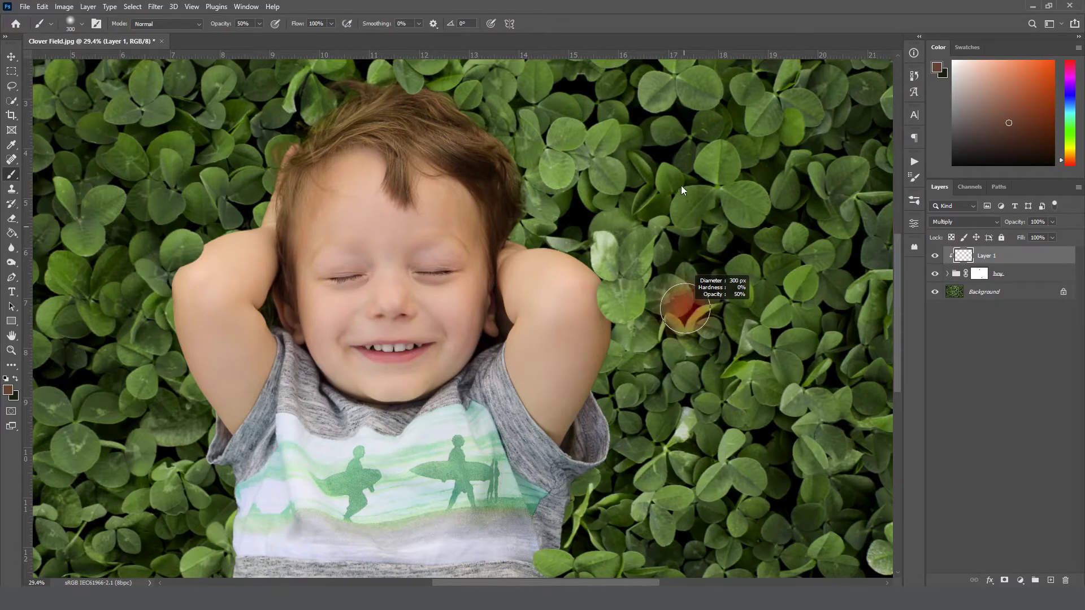
left_click_drag(681, 189, 681, 186)
left_click_drag(682, 297, 696, 306)
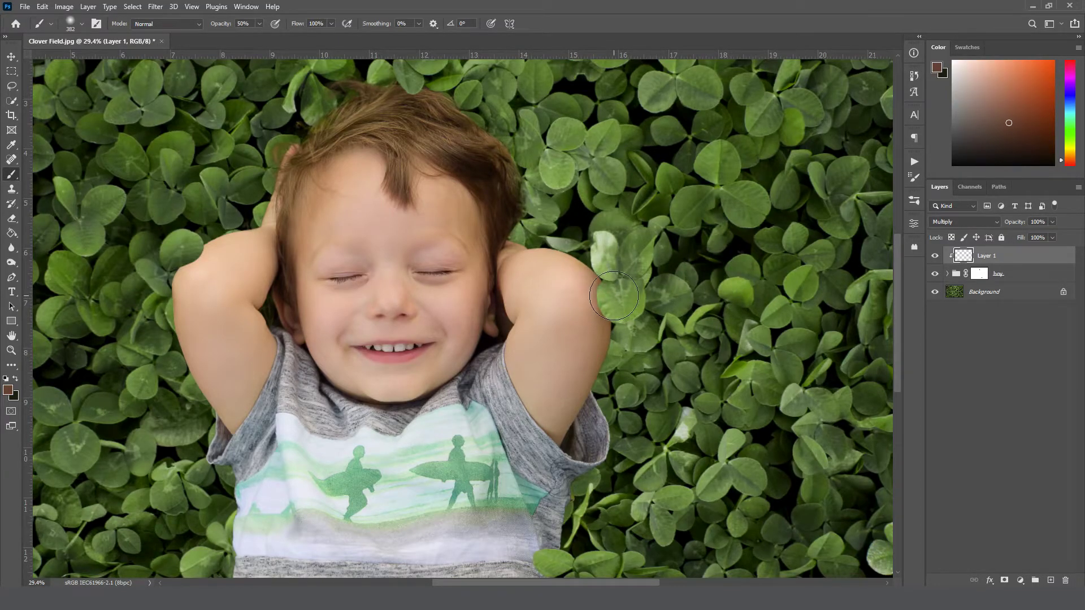
Step: Shade the image-left elbow along the overlapping clover leaf, using a small soft brush of about 70 px
left_click_drag(294, 271, 381, 307)
key("bracketleft")
key("bracketleft")
key("bracketleft")
key("bracketleft")
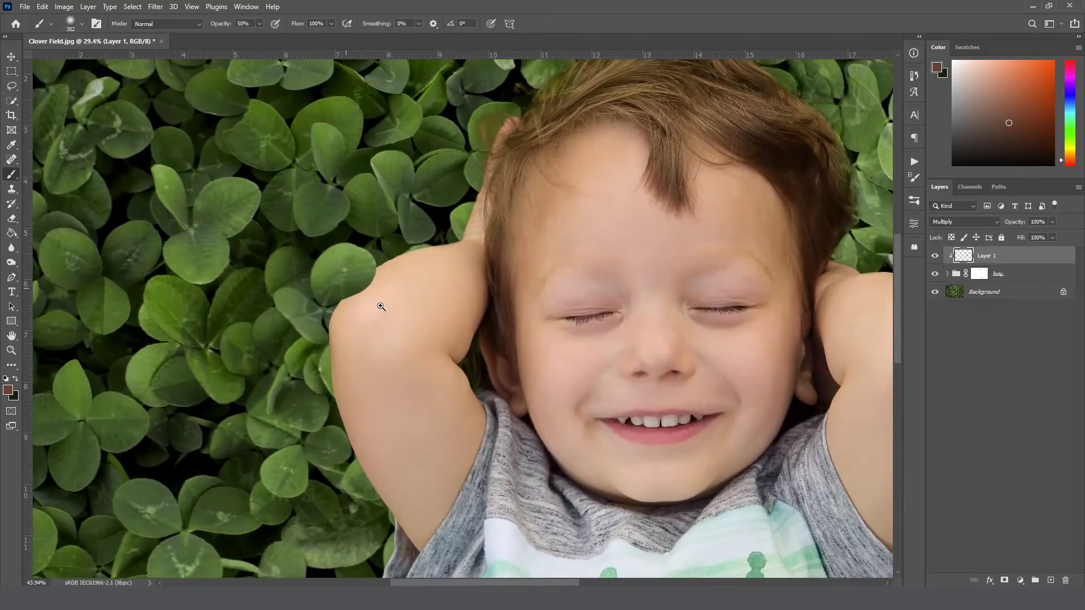
key("bracketleft")
key("bracketleft")
key("bracketleft")
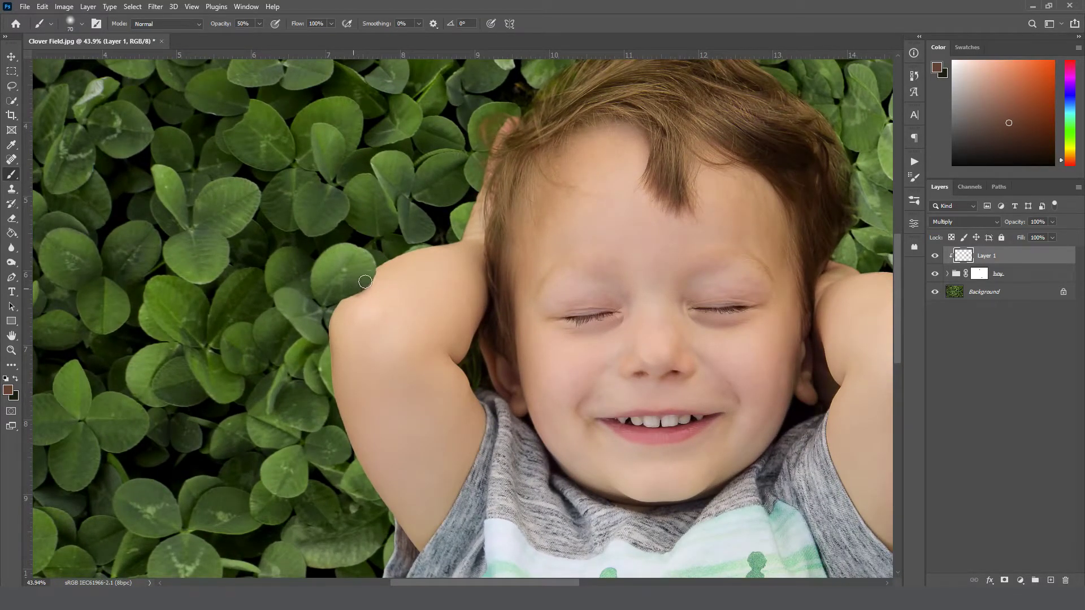
right_click(370, 271, "alt")
right_click(374, 246, "alt")
Step: Enlarge the soft brush to 400 px and shade the edge of the image-left arm beside the clover
key("bracketright")
key("bracketright")
key("bracketright")
key("bracketright")
key("bracketright")
key("bracketright")
key("bracketright")
left_click_drag(355, 249, 347, 94)
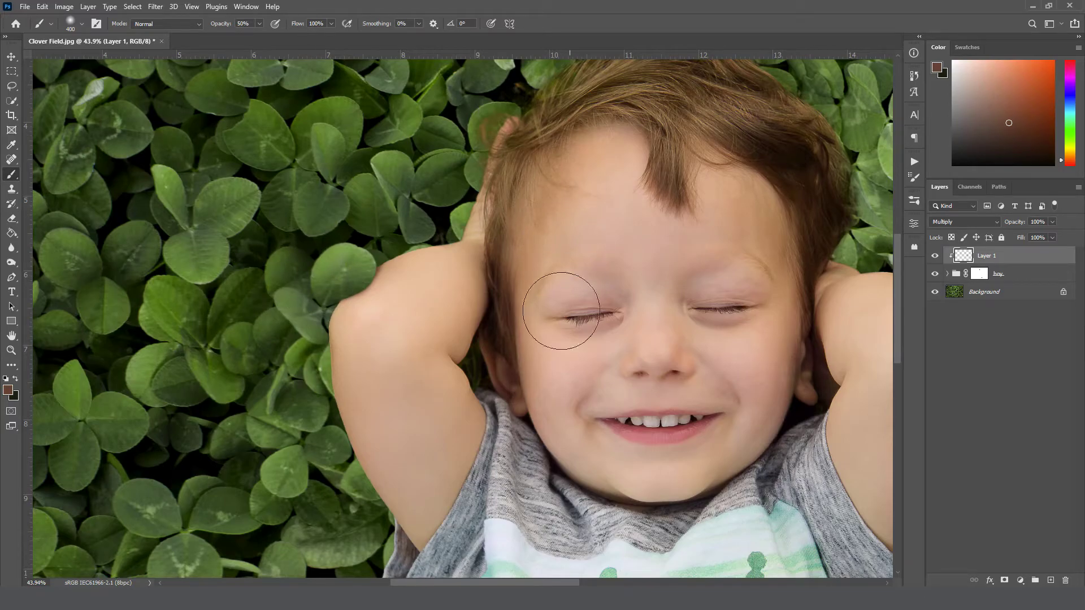
Step: Reduce the soft brush to 200 px for shading the hair beneath the overlapping leaves at the top of the head
left_click_drag(568, 389, 519, 384)
scroll(518, 383, "down", 5)
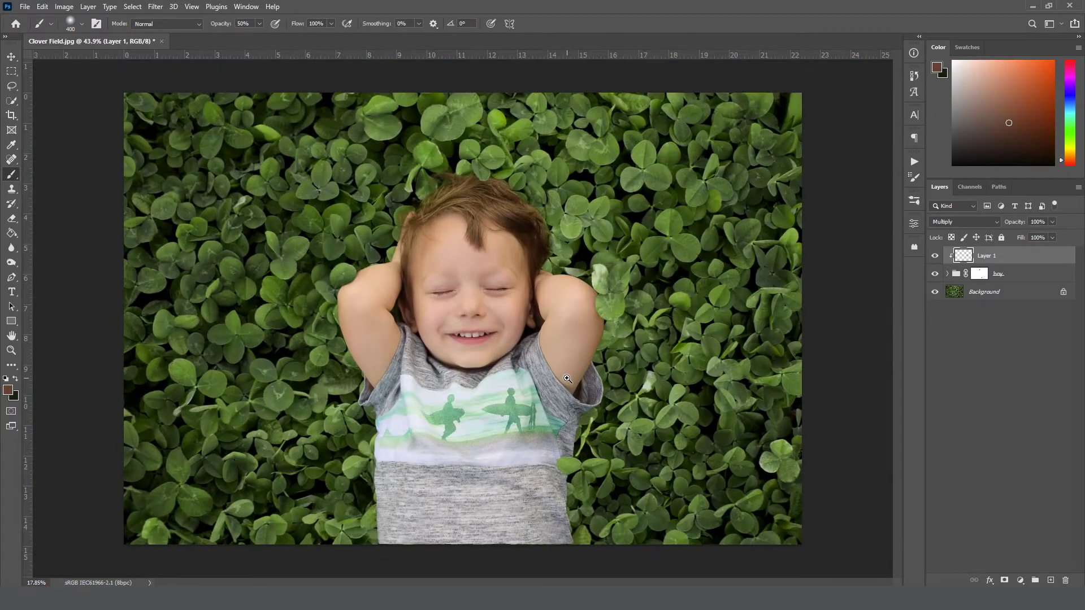
scroll(567, 379, "up", 3)
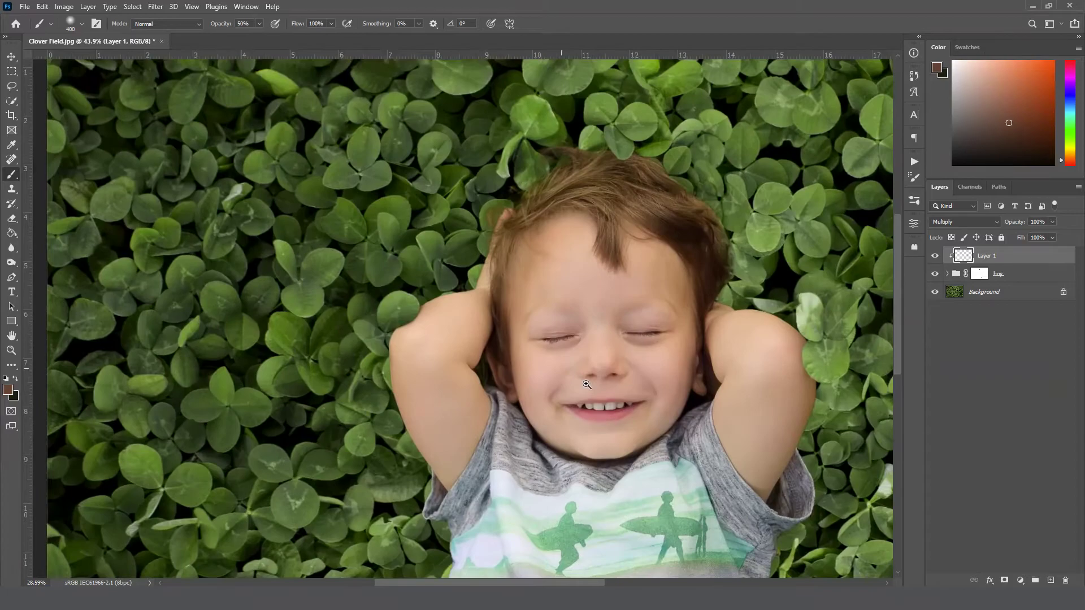
left_click_drag(568, 334, 546, 424)
scroll(583, 266, "up", 2)
key("bracketleft")
key("bracketleft")
key("bracketleft")
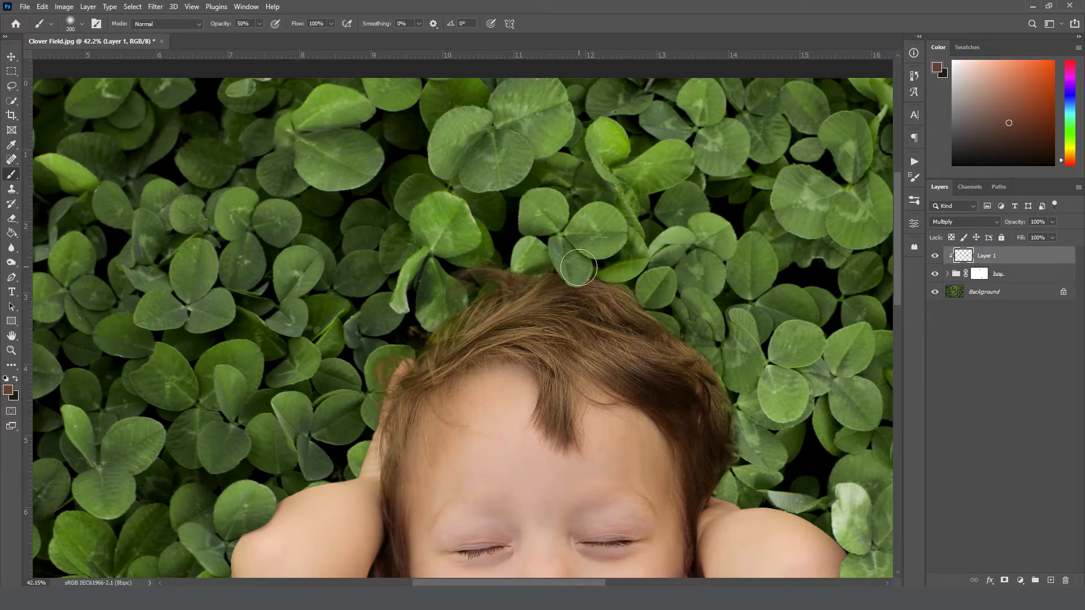
key("ctrl+0")
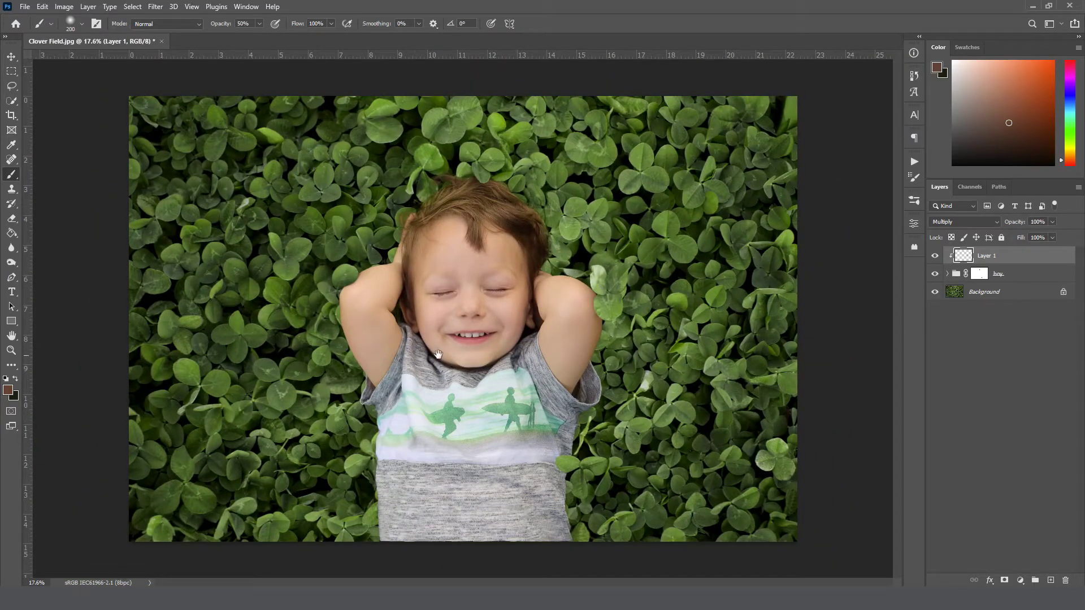
Step: Shade the shirt edge beside the overlapping clover leaf, using dark grey sampled inside the image-right sleeve and a 40 px brush
left_click_drag(568, 475, 569, 295)
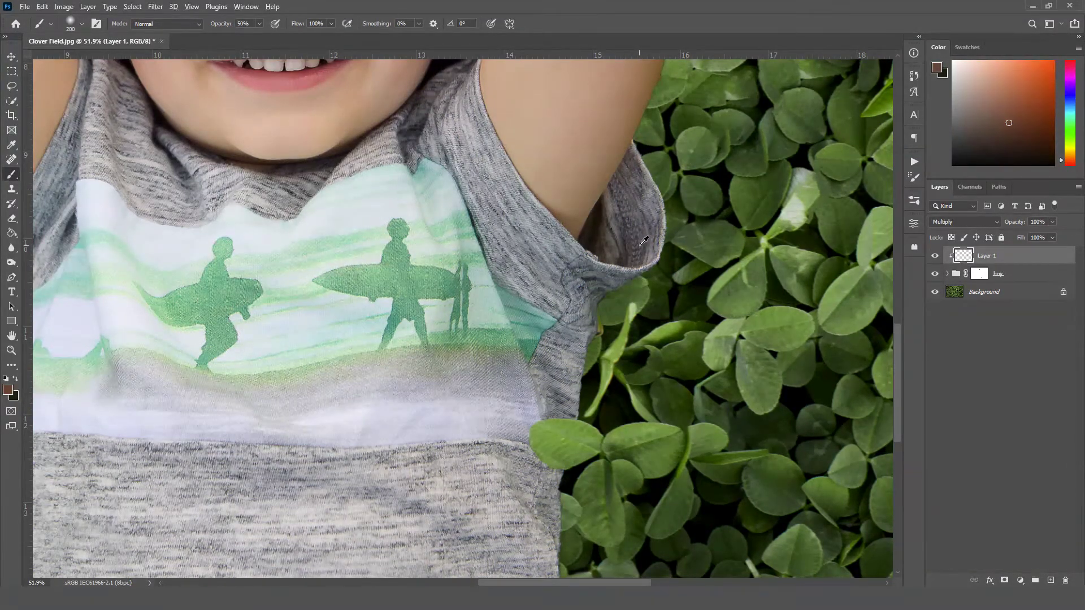
left_click(624, 257, "alt")
key("bracketleft")
key("bracketleft")
key("bracketleft")
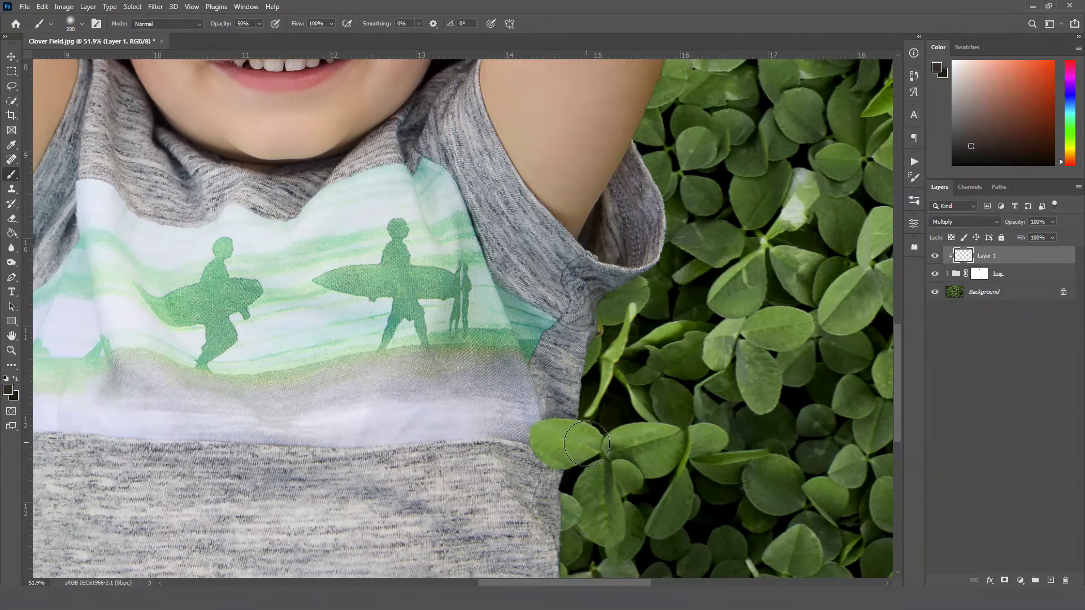
key("bracketleft")
key("bracketleft")
key("bracketleft")
key("bracketleft")
key("bracketleft")
key("bracketleft")
key("bracketleft")
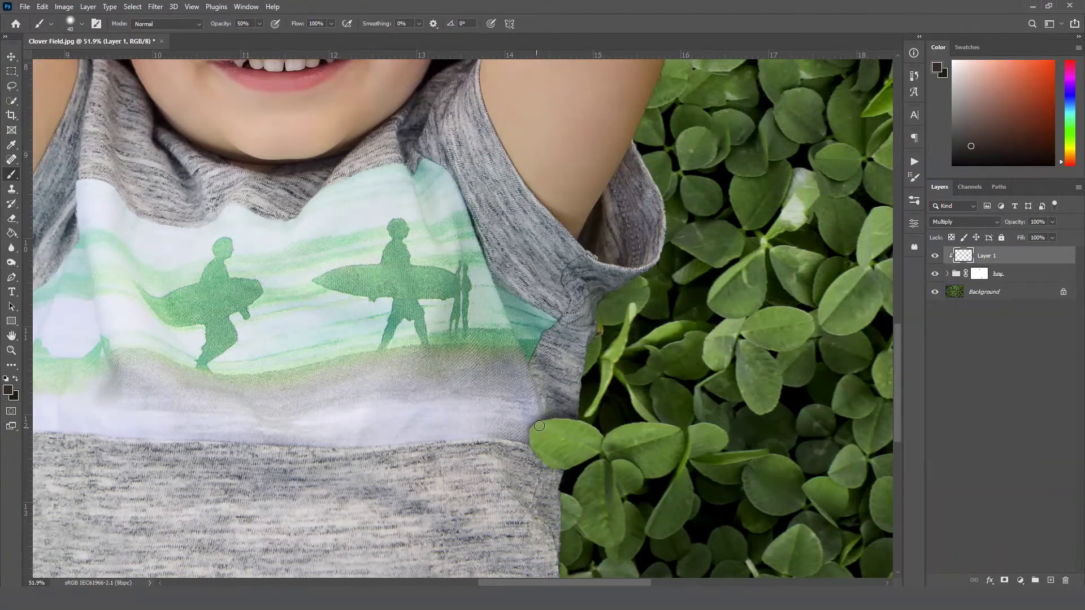
left_click_drag(655, 414, 605, 393)
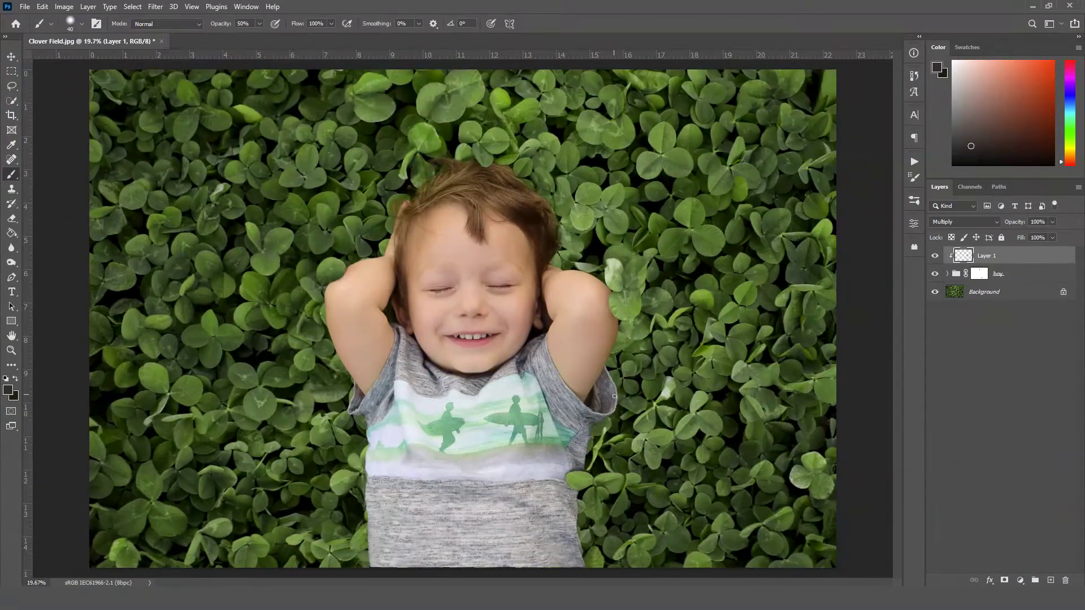
Step: Enlarge the soft brush to about 1200 px for broad shadow painting around the boy
key("bracketright")
key("bracketright")
key("bracketright")
key("bracketright")
key("bracketright")
key("bracketright")
key("bracketright")
key("bracketright")
key("bracketright")
key("bracketright")
key("bracketright")
key("bracketright")
key("bracketright")
key("bracketright")
key("bracketright")
key("bracketright")
key("bracketright")
key("bracketright")
key("bracketright")
key("bracketright")
key("bracketleft")
key("bracketleft")
key("bracketleft")
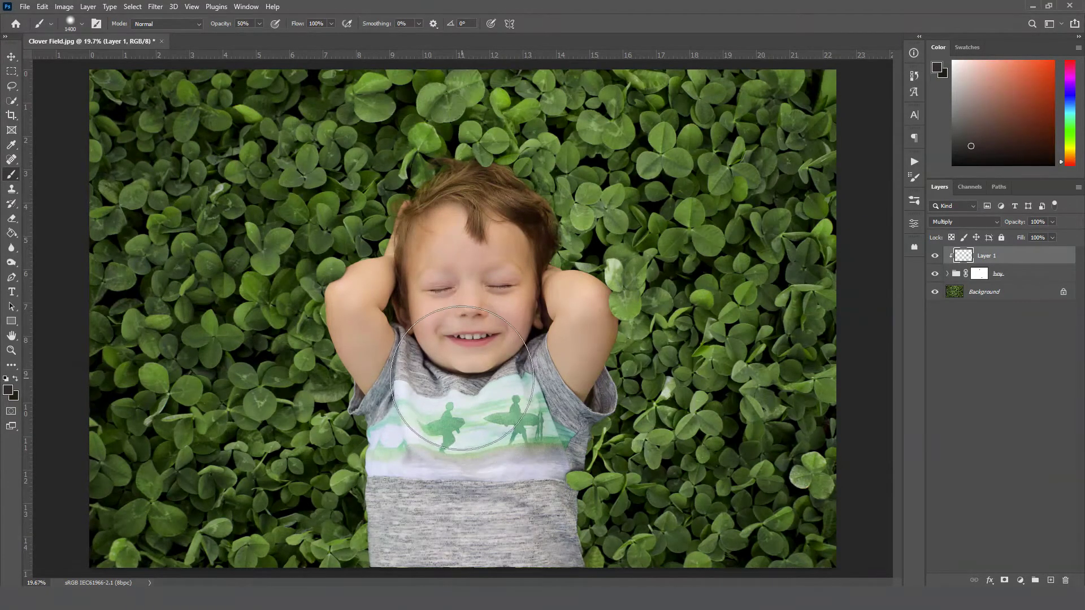
Step: Add a new layer directly above the Background and sample a dark green from the clover shadows as the paint colour
left_click(1022, 291)
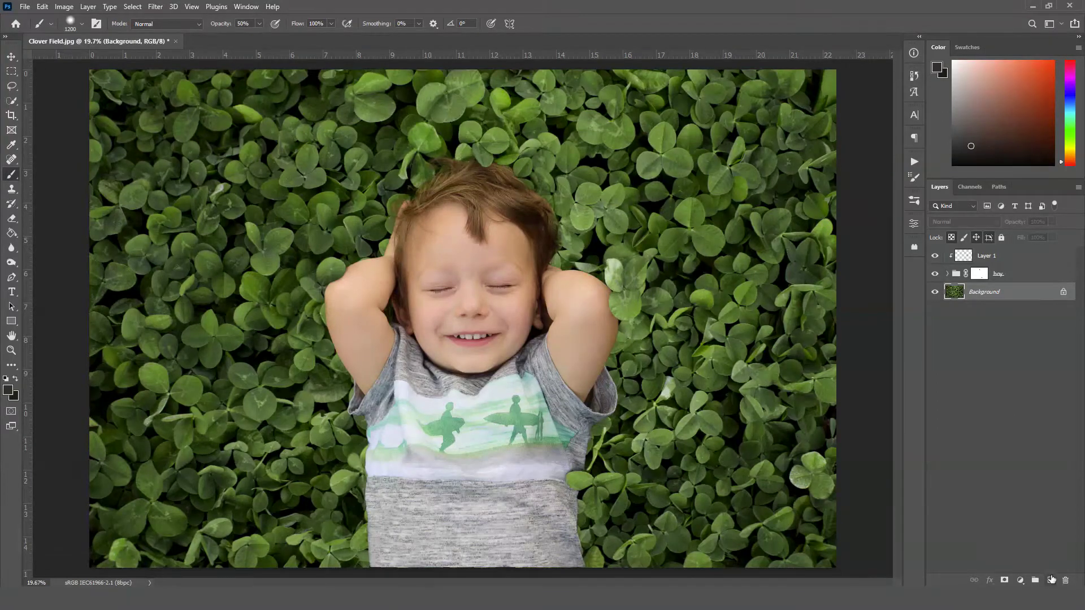
left_click(1052, 580)
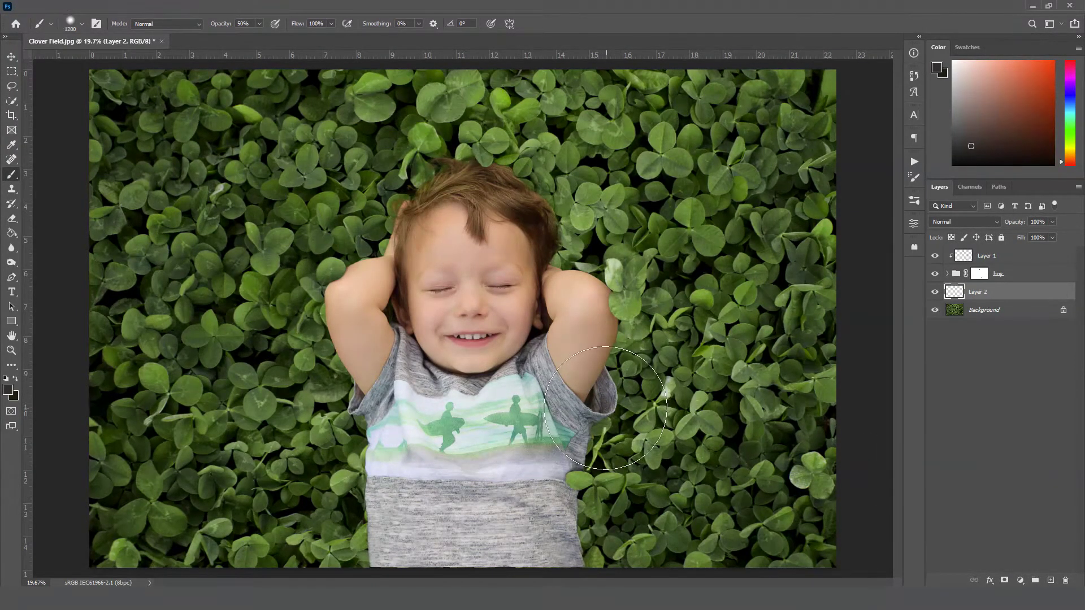
right_click(611, 404, "alt")
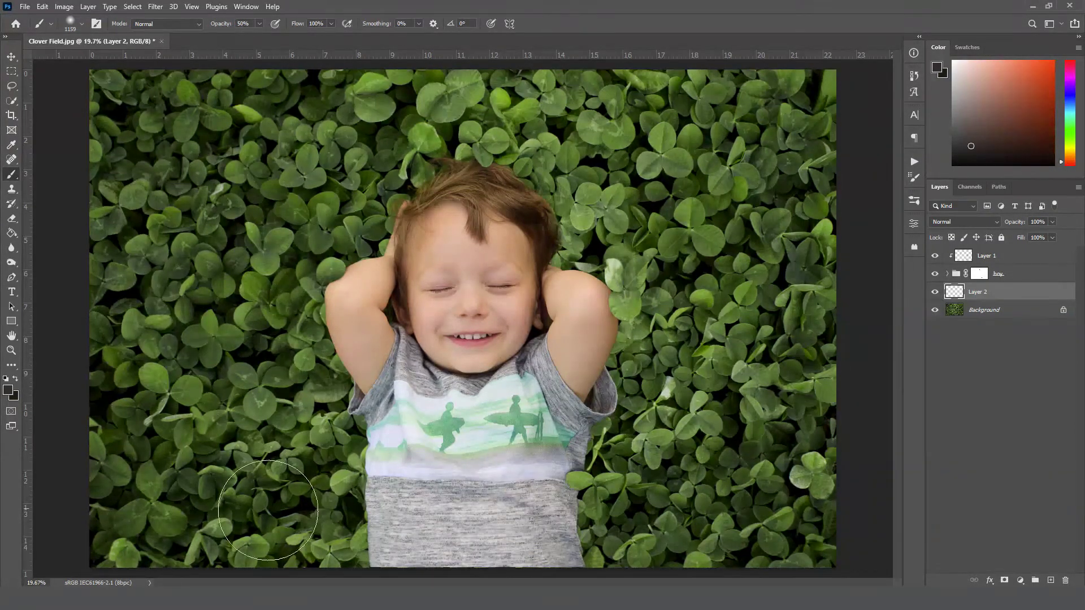
left_click(194, 348, "alt")
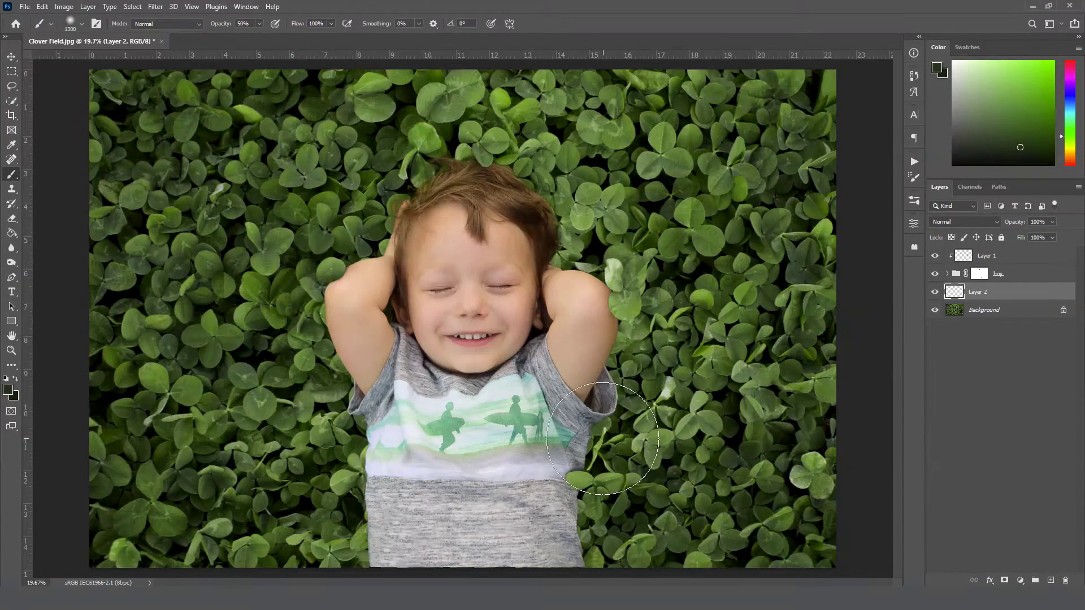
Step: Paint a dark green shadow around the boy with a soft brush of about 2300 px and set the layer's blend mode to Multiply
key("bracketright")
key("bracketright")
key("bracketright")
key("bracketright")
key("bracketright")
key("bracketright")
key("bracketright")
key("bracketright")
key("bracketright")
key("bracketright")
key("bracketright")
key("bracketright")
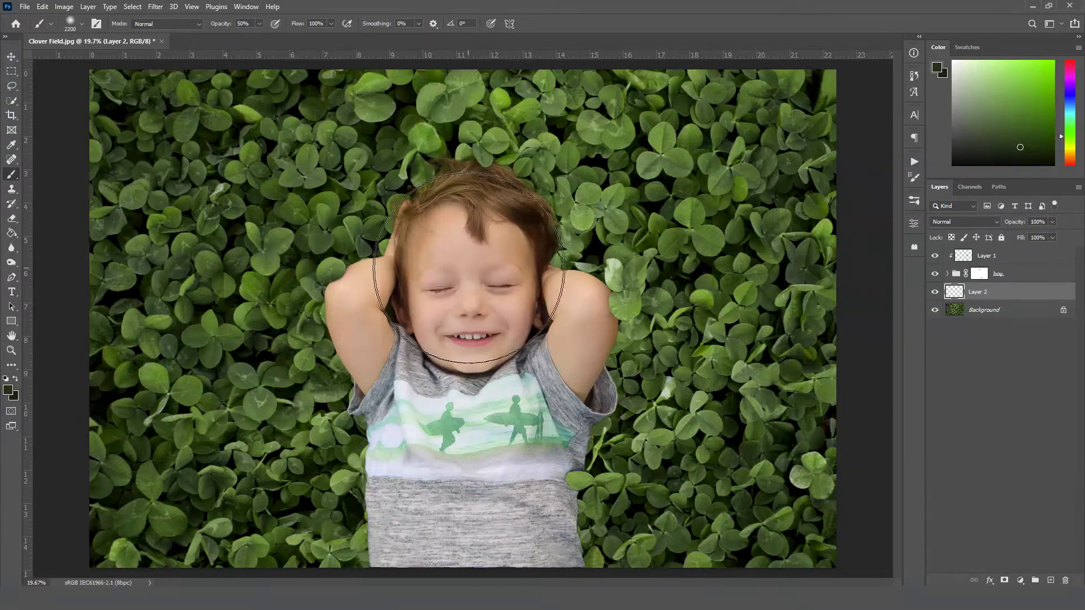
left_click(959, 223)
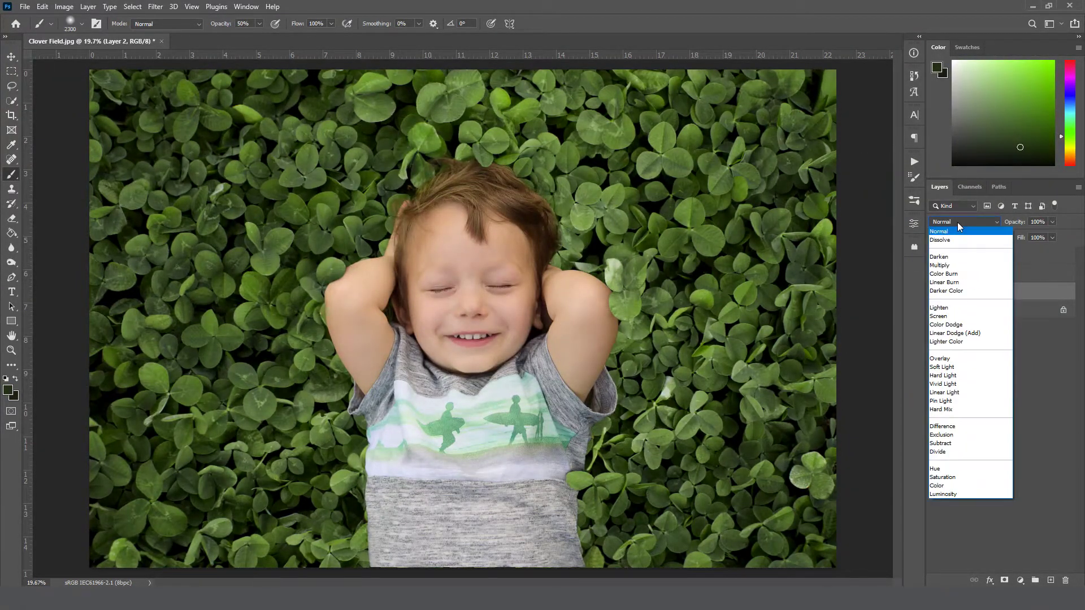
left_click(949, 262)
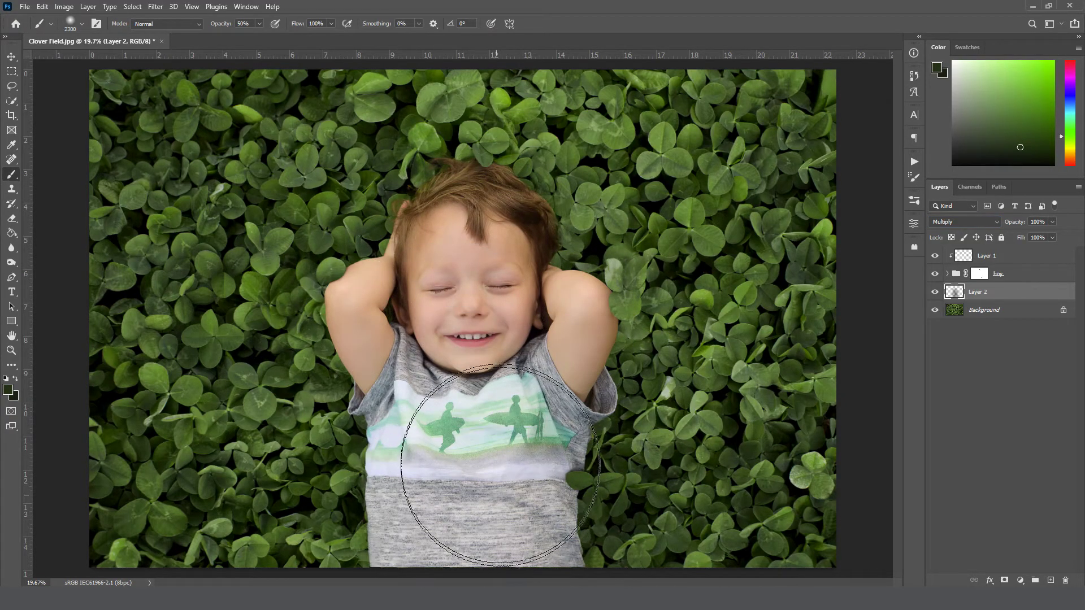
Step: Deepen the clover shadow close to the boy's arms and body, reducing the soft brush to 2000 px and 1400 px
key("bracketleft")
key("bracketleft")
key("bracketleft")
key("bracketleft")
key("bracketleft")
key("bracketleft")
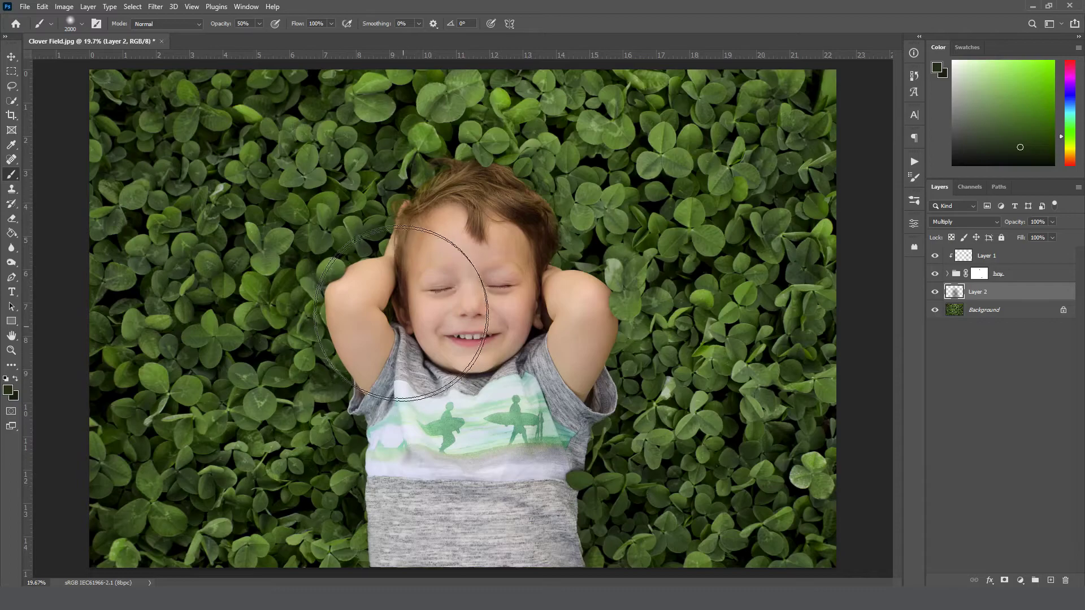
key("bracketleft")
key("bracketleft")
key("bracketleft")
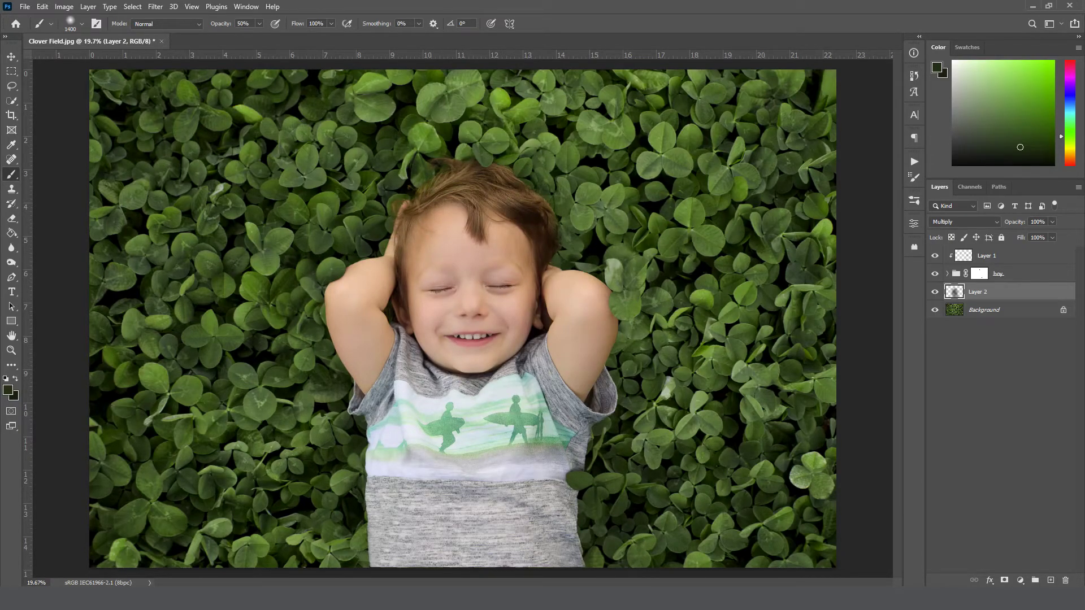
Step: Extend the clover shadow with the brush enlarged to 1900 px and set the brush opacity to 20%
key("bracketright")
key("bracketright")
key("bracketright")
key("bracketright")
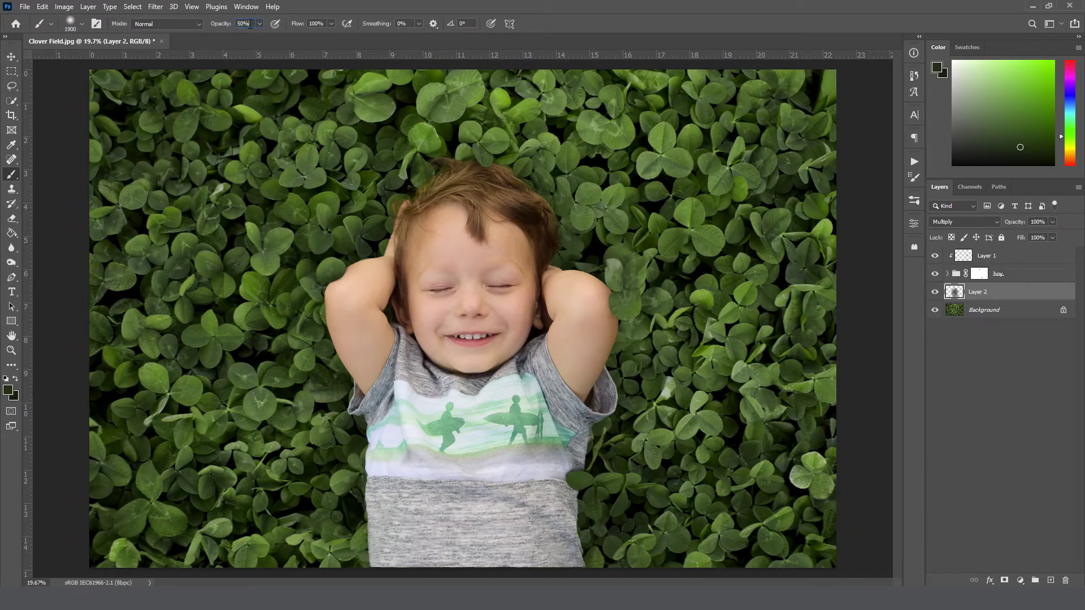
type("2")
key("Return")
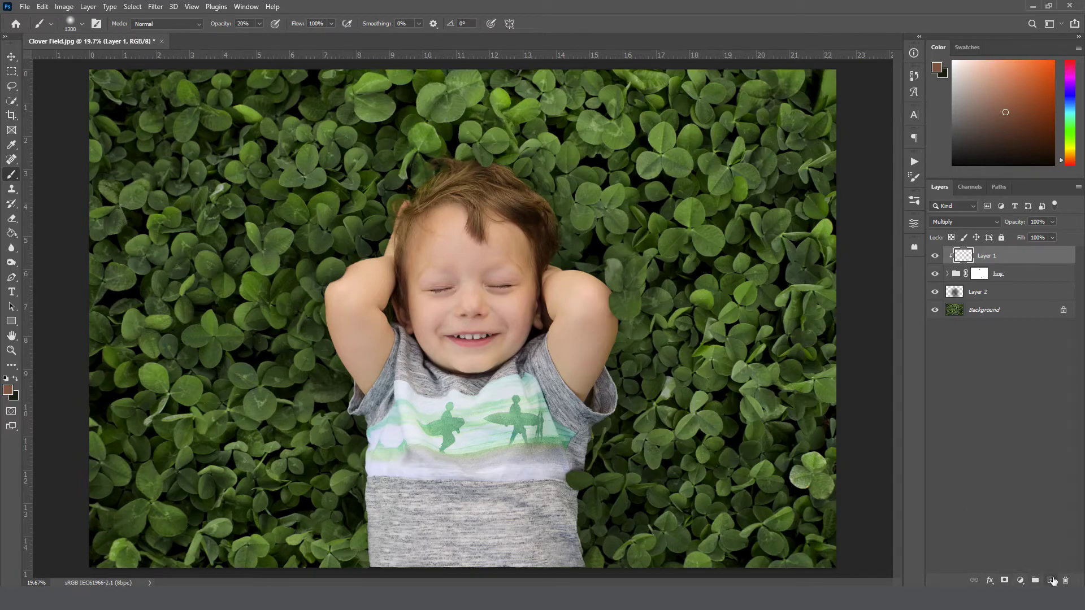
Step: Add a new layer above Layer 1 and clip it to the boy group
left_click(1052, 581)
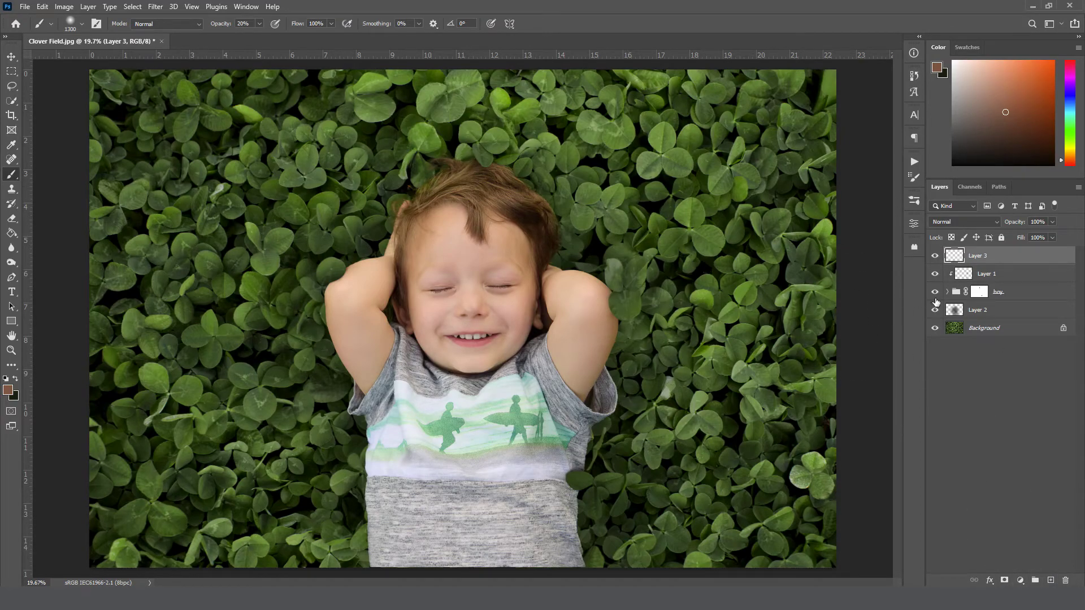
right_click(997, 256)
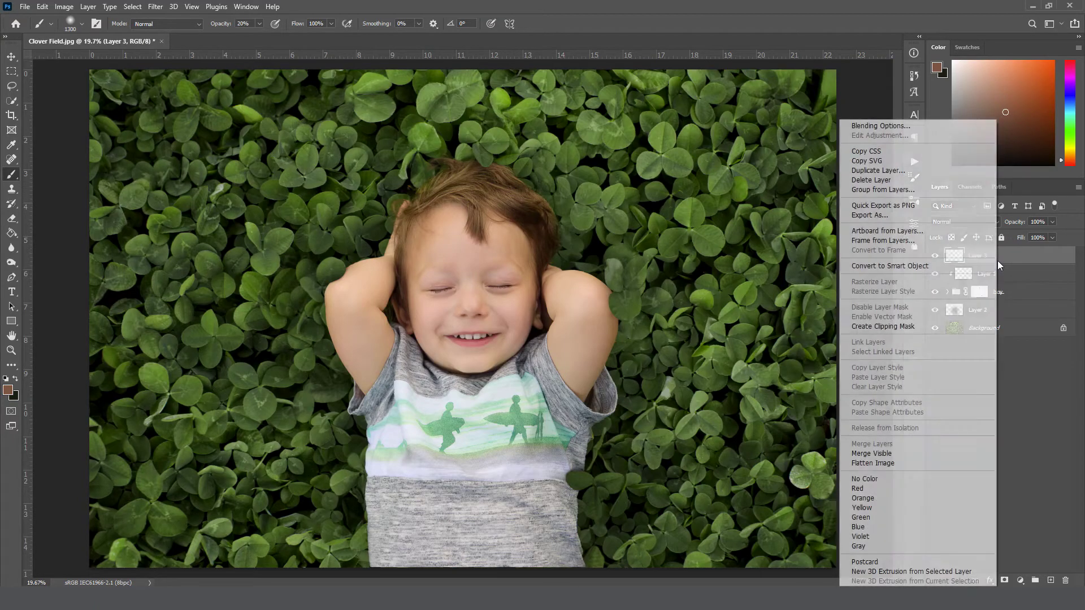
left_click(904, 328)
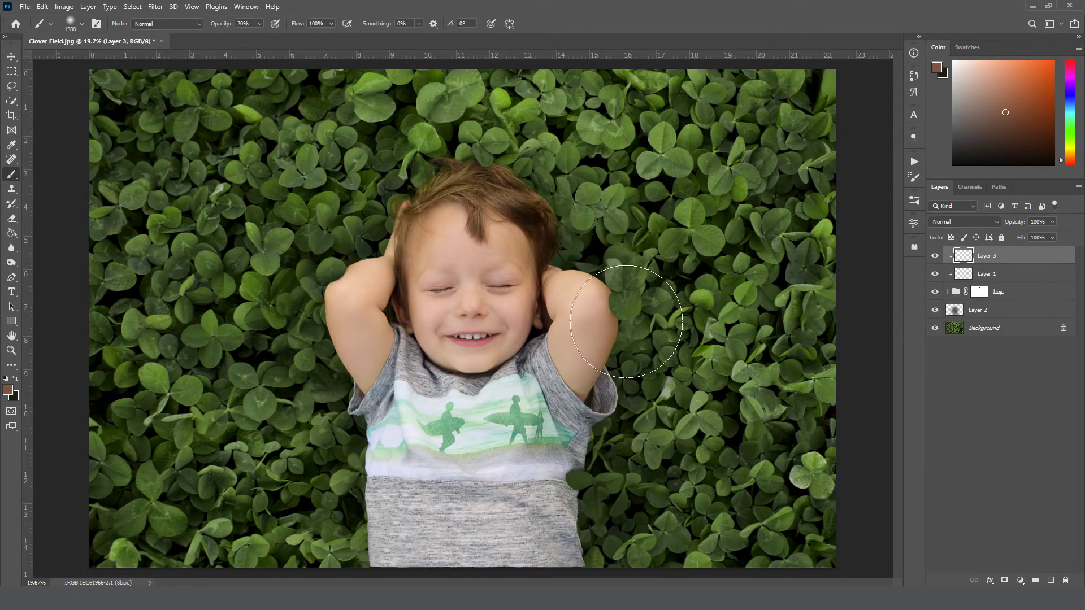
Step: Shade the boy's outer edges with reddish brown sampled beside the image-right ear at 50% brush opacity, and set the layer to Multiply
left_click(536, 301, "alt")
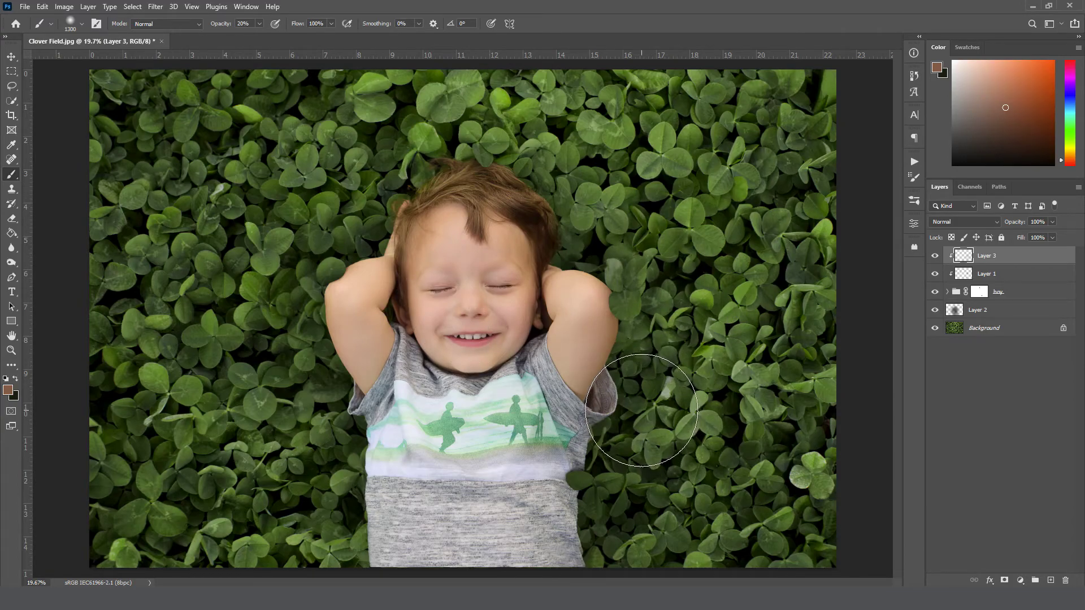
key("5")
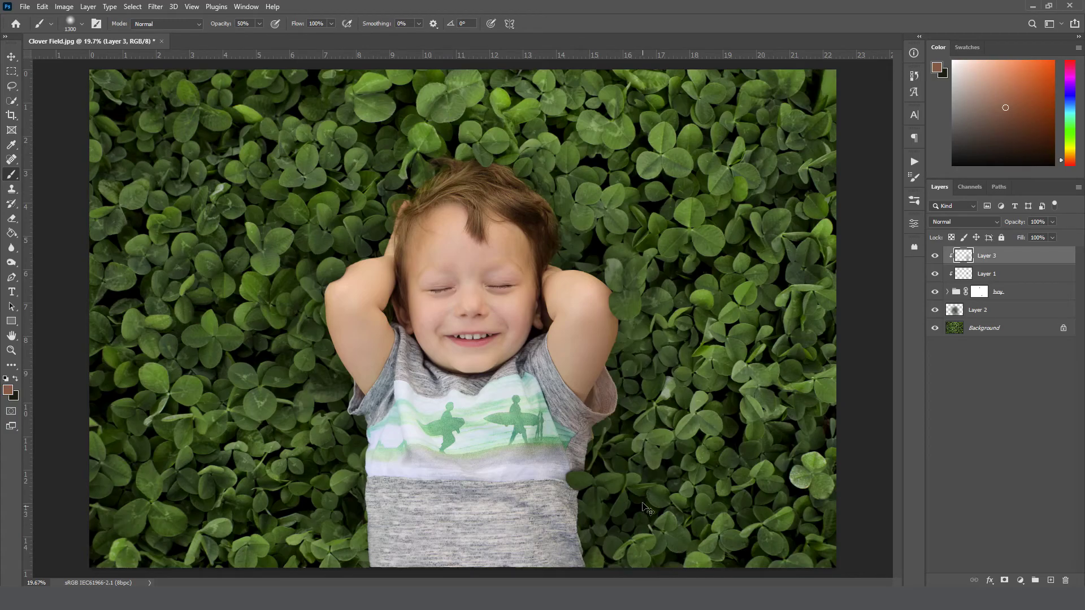
left_click(979, 220)
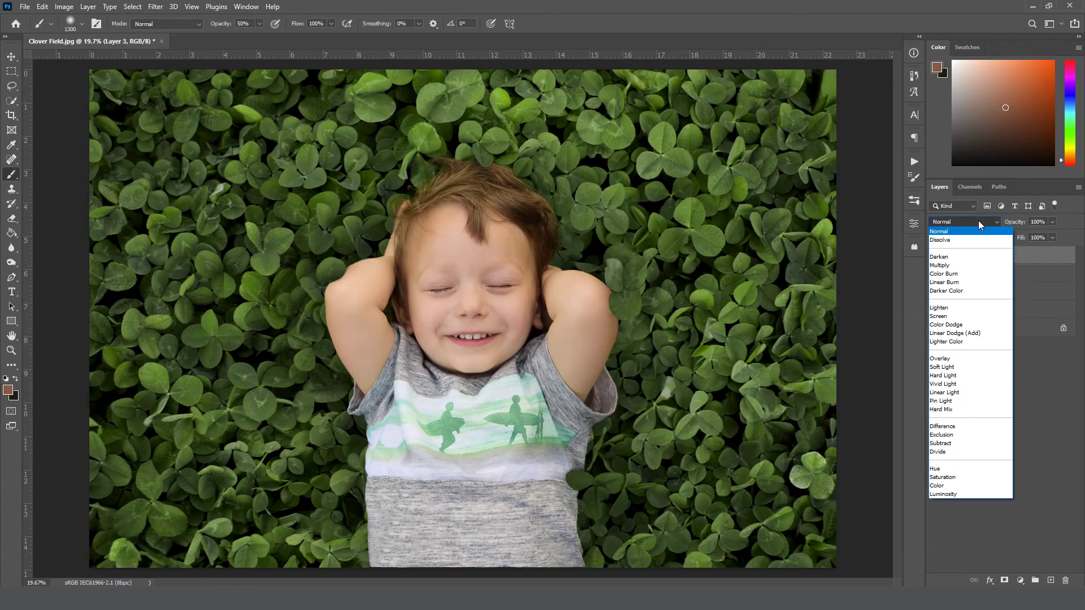
left_click(961, 269)
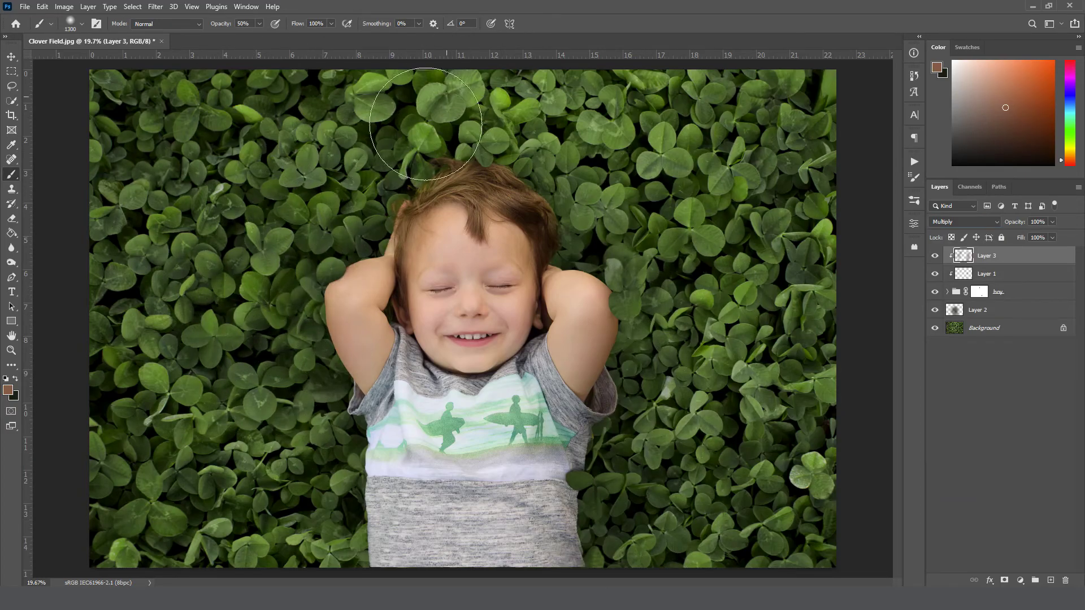
Step: Undo the last stroke along the image-left side of the shirt and sample a dark grey shadow inside the image-right sleeve
left_click_drag(302, 452, 295, 576)
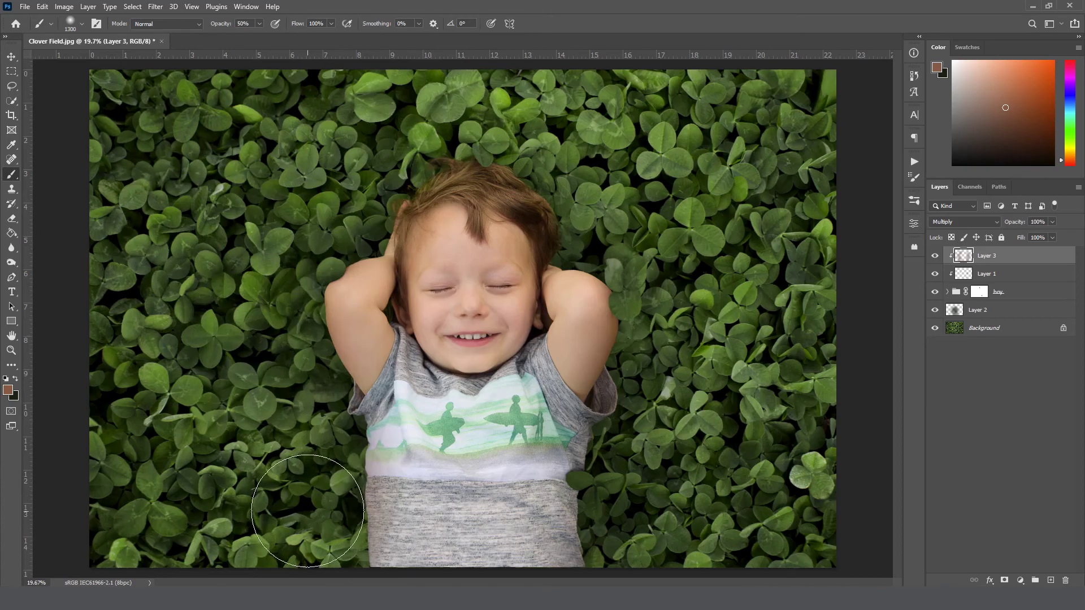
key("ctrl+z")
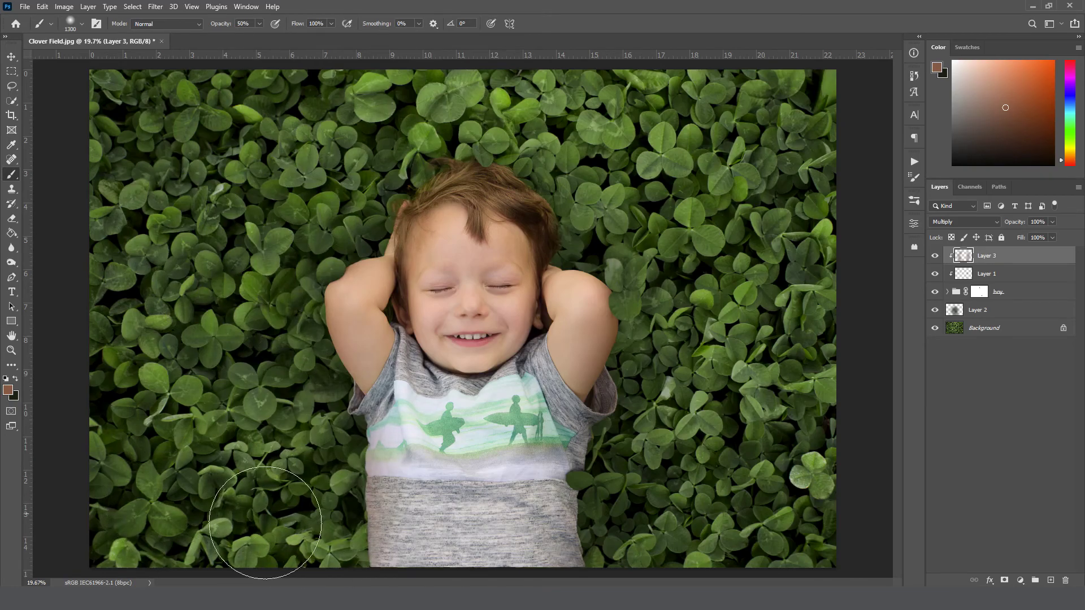
left_click(598, 401, "alt")
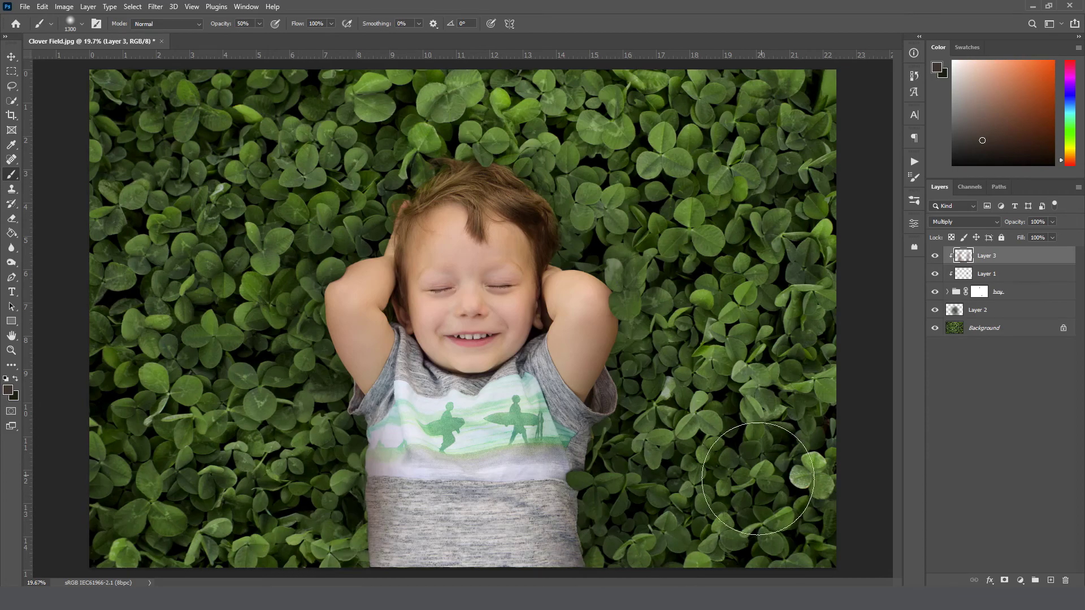
Step: Reduce the soft brush to 900 px and sample a brown skin tone from the image-left arm for edge shading
key("bracketleft")
key("bracketleft")
key("bracketleft")
key("bracketleft")
left_click(352, 368, "alt")
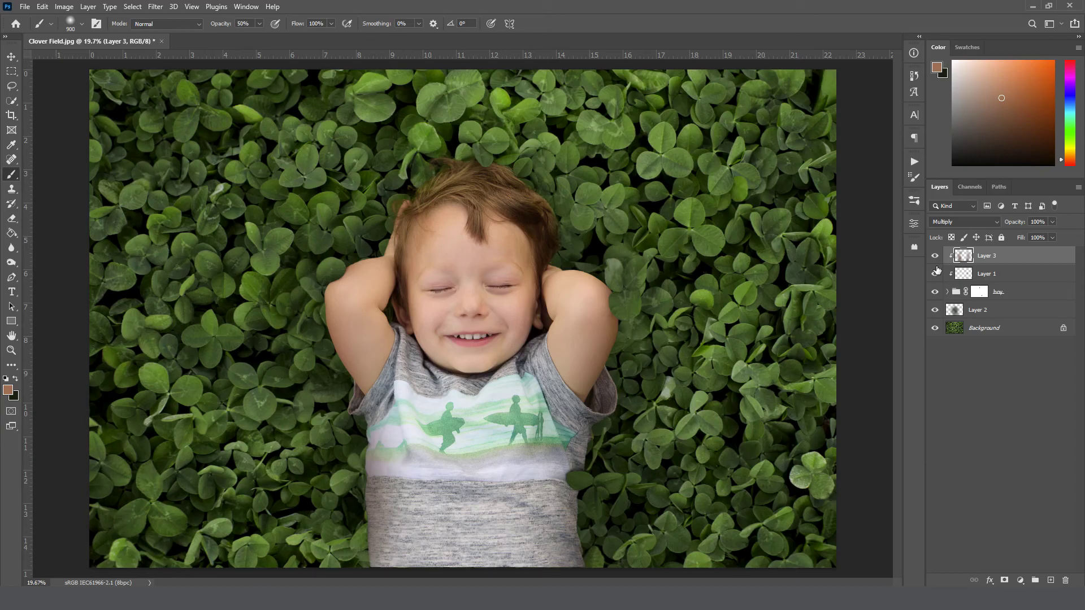